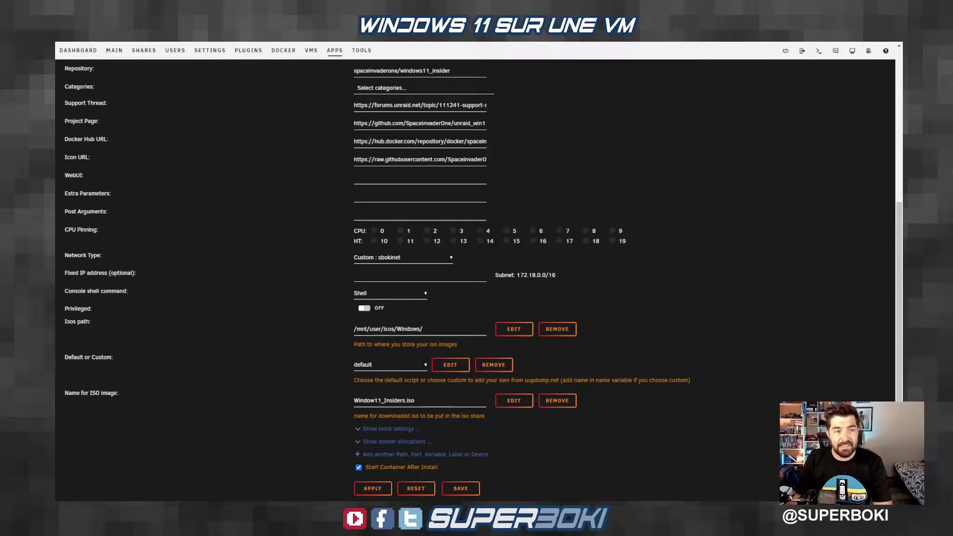
# - Set the container's isos path to /mnt/user/isos/OS/ and keep the default download script
pyautogui.click(432, 329)
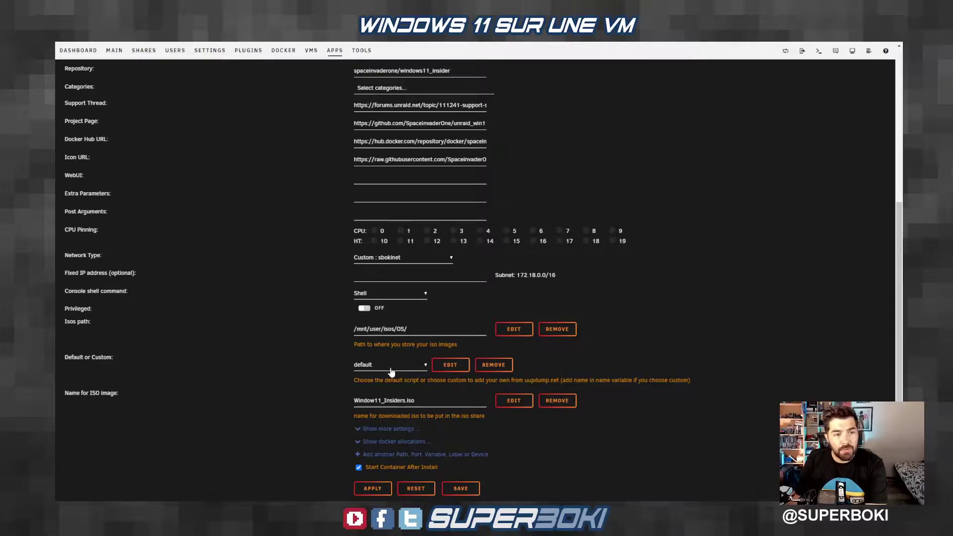
pyautogui.click(389, 367)
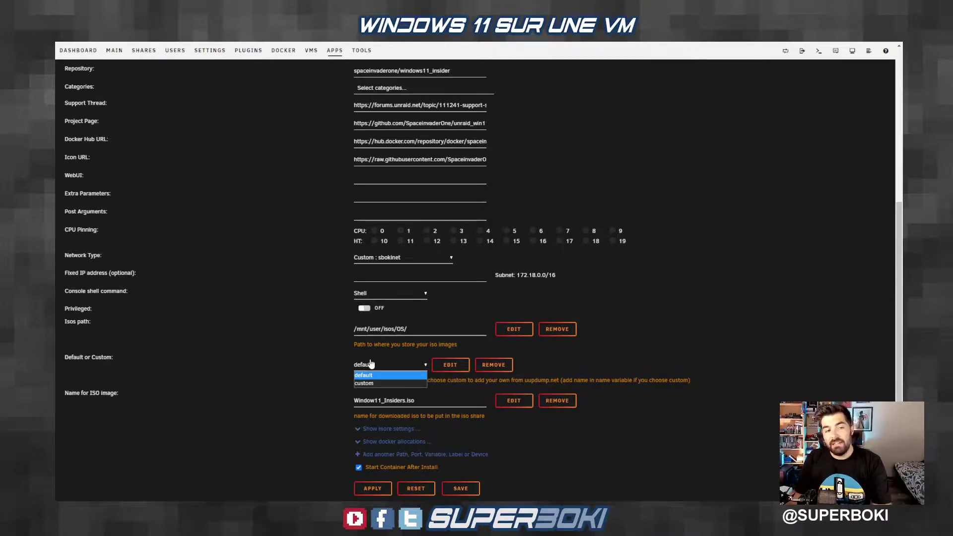
pyautogui.click(335, 359)
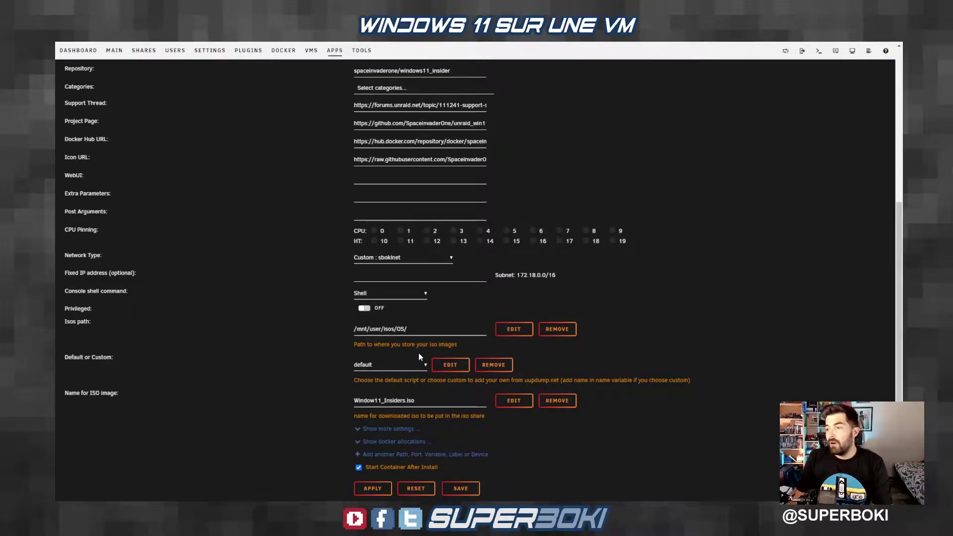
pyautogui.click(393, 366)
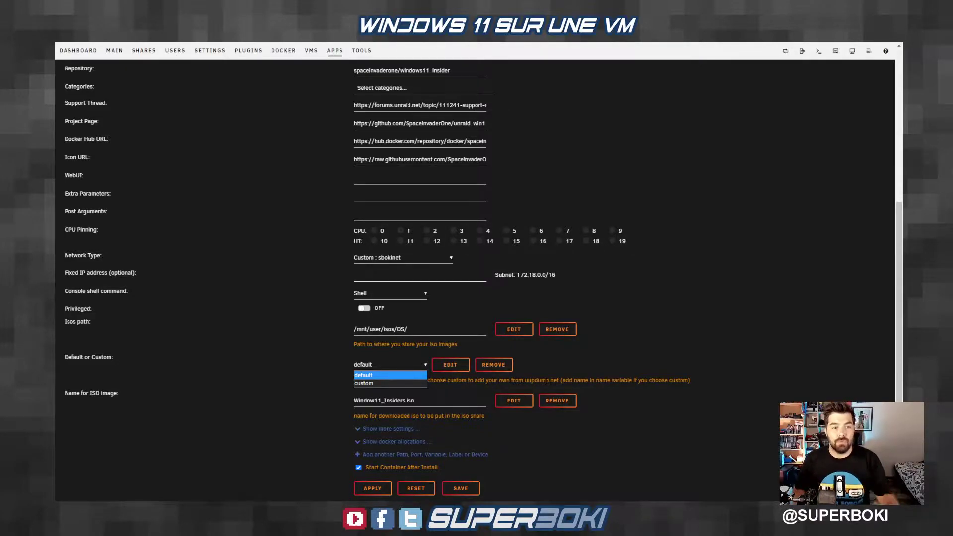
pyautogui.click(409, 376)
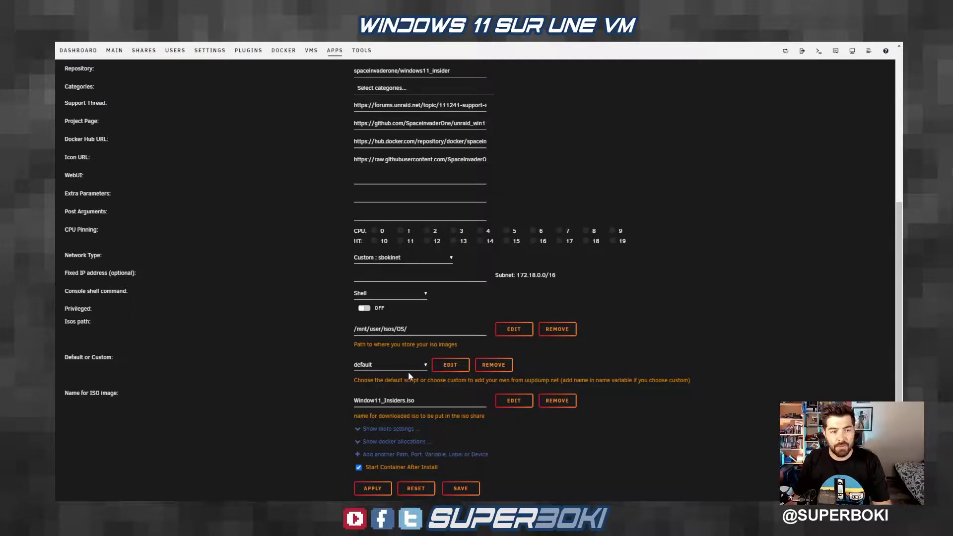
# - Name the ISO image Windows11_Insiders.iso and install the container with these settings
pyautogui.click(407, 399)
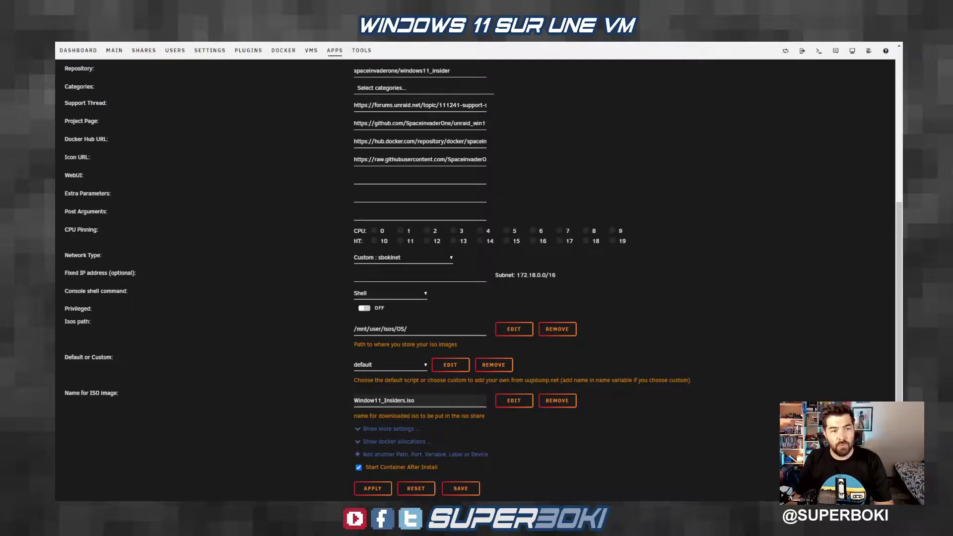
pyautogui.click(373, 400)
pyautogui.write('s')
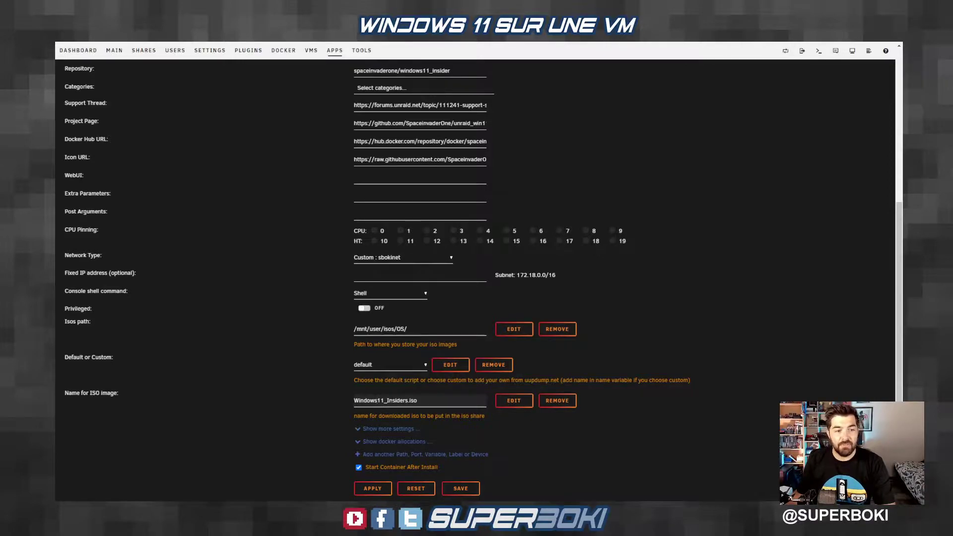
pyautogui.click(382, 487)
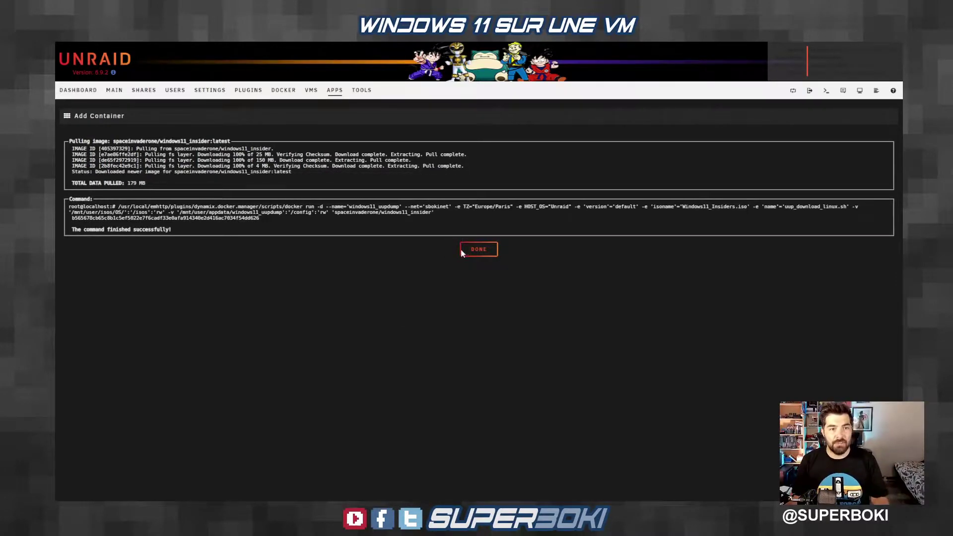
pyautogui.click(475, 250)
# - Check the windows11_uupdump container's log and the OS folder of the isos share for the downloaded Windows 11 ISO
pyautogui.click(281, 93)
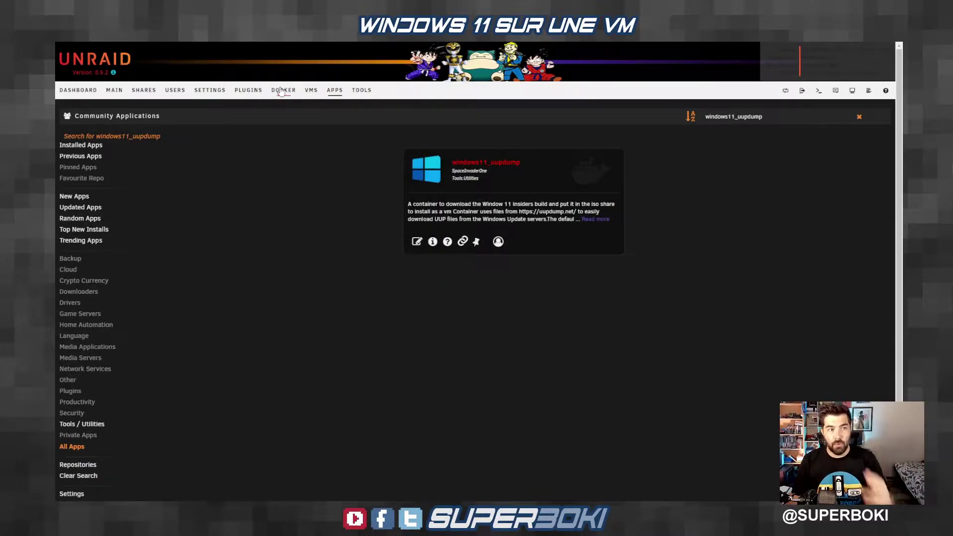
pyautogui.scroll(-5, 78, 191)
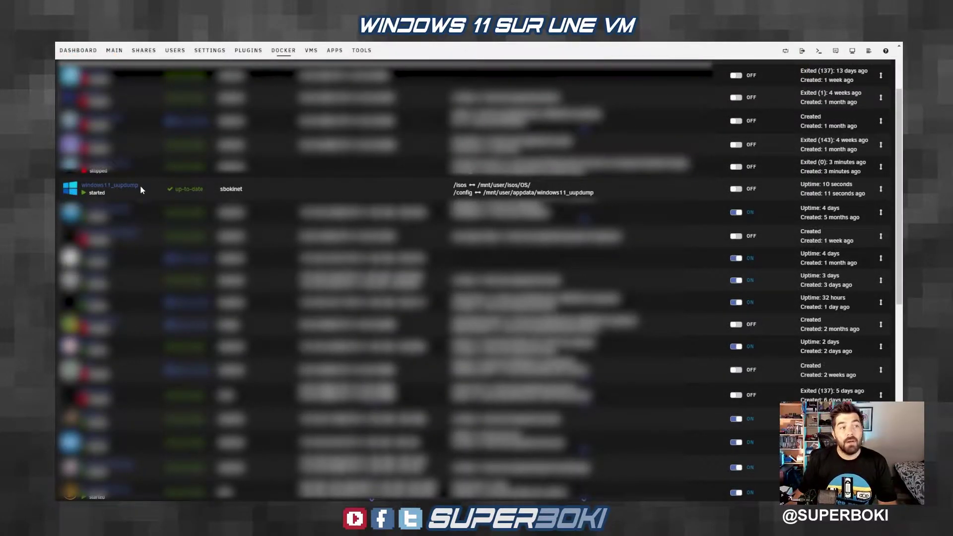
pyautogui.click(72, 188)
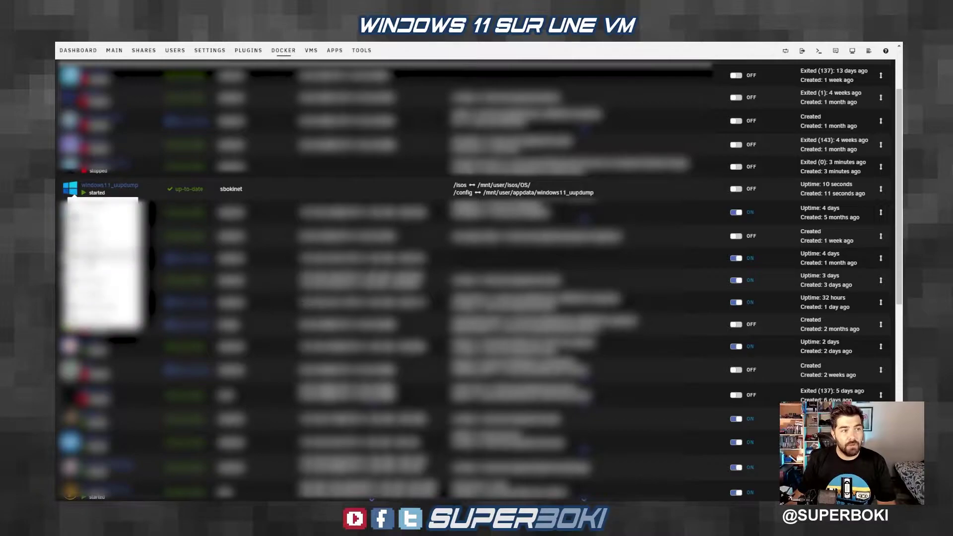
pyautogui.click(91, 258)
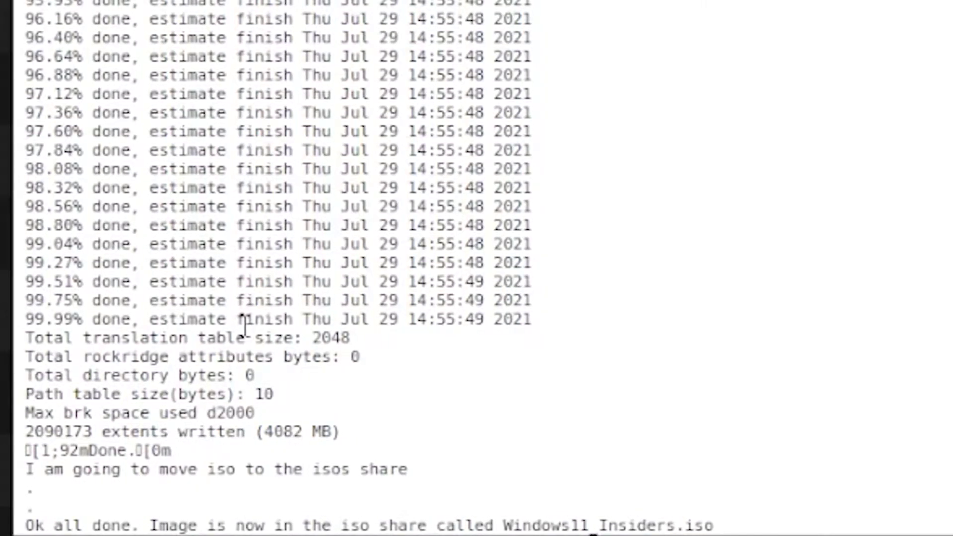
pyautogui.moveTo(84, 399); pyautogui.dragTo(202, 411)
pyautogui.click(633, 458)
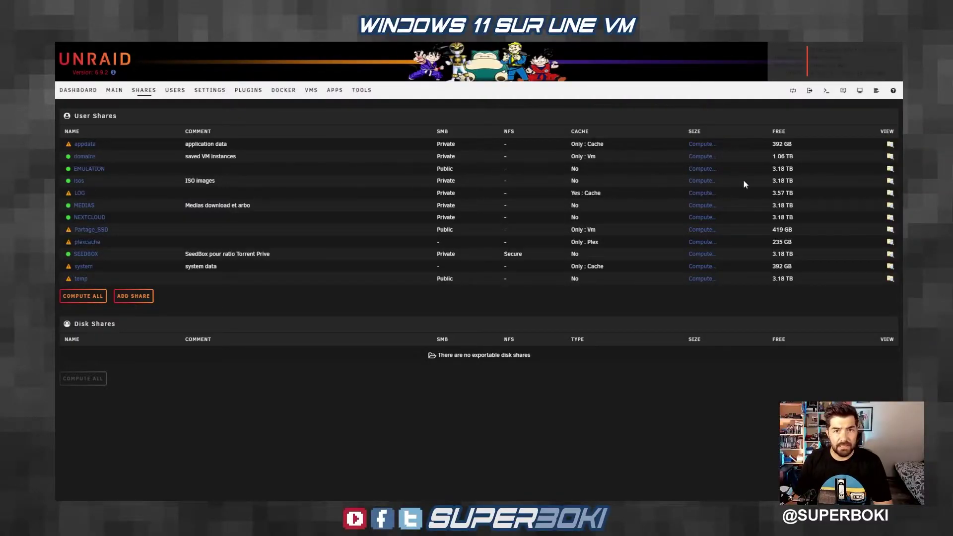
pyautogui.click(890, 181)
pyautogui.click(103, 168)
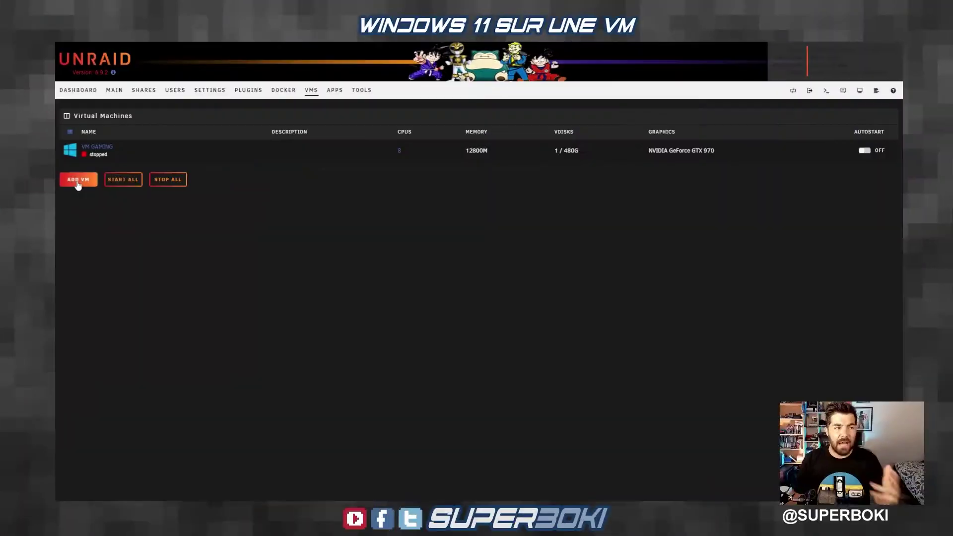
# - Start a new virtual machine from the Windows 10 template and name it Windows 11
pyautogui.click(78, 181)
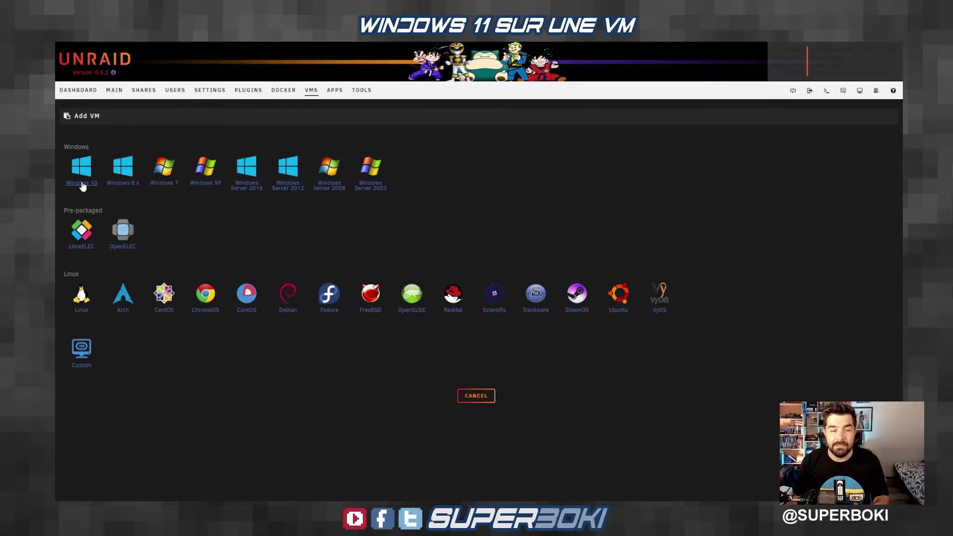
pyautogui.click(82, 184)
pyautogui.click(199, 187)
pyautogui.press('BackSpace')
pyautogui.write('11')
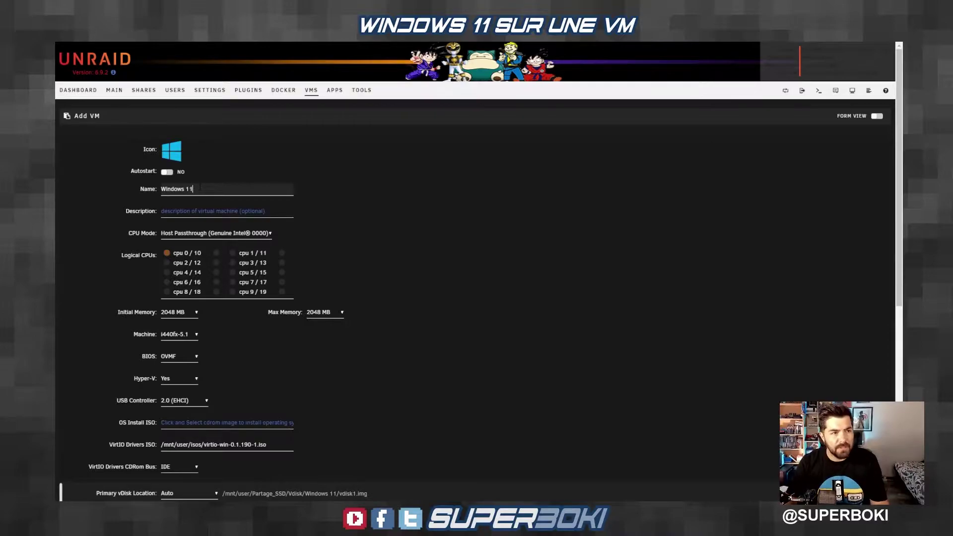
# - Assign only the logical CPU pairs 5/15, 7/17 and 9/19 to the virtual machine
pyautogui.click(282, 292)
pyautogui.click(233, 291)
pyautogui.click(282, 282)
pyautogui.click(281, 272)
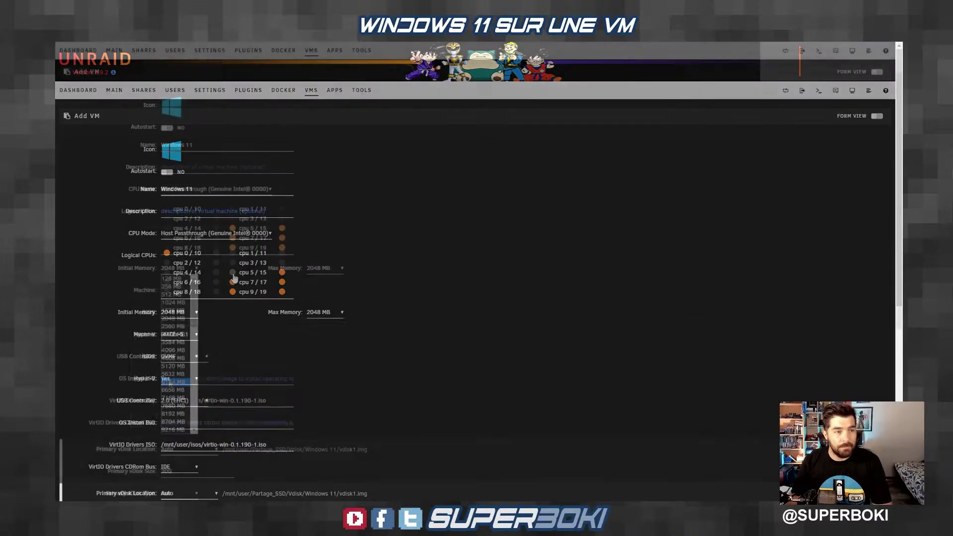
# - Set the virtual machine's initial memory to 8192 MB and its machine type to Q35-5.1
pyautogui.click(179, 268)
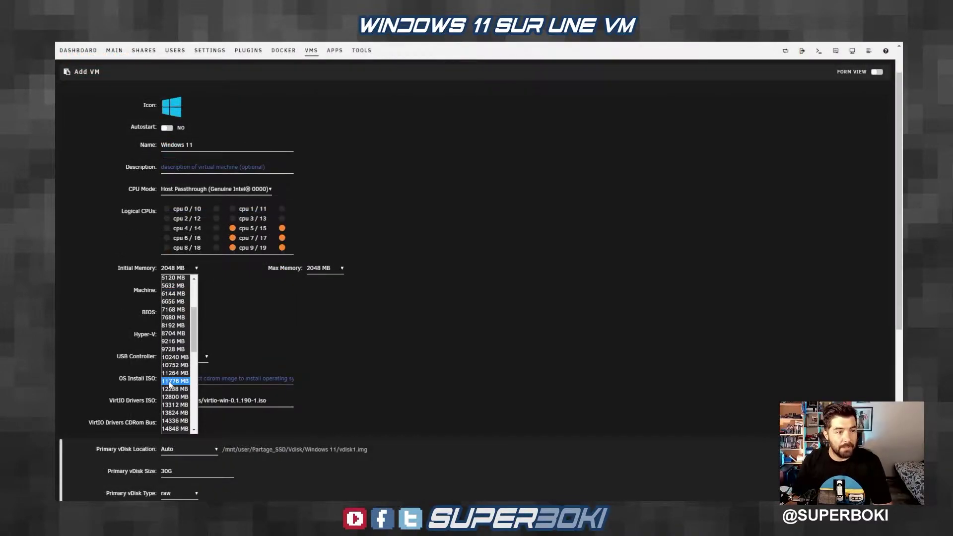
pyautogui.click(174, 325)
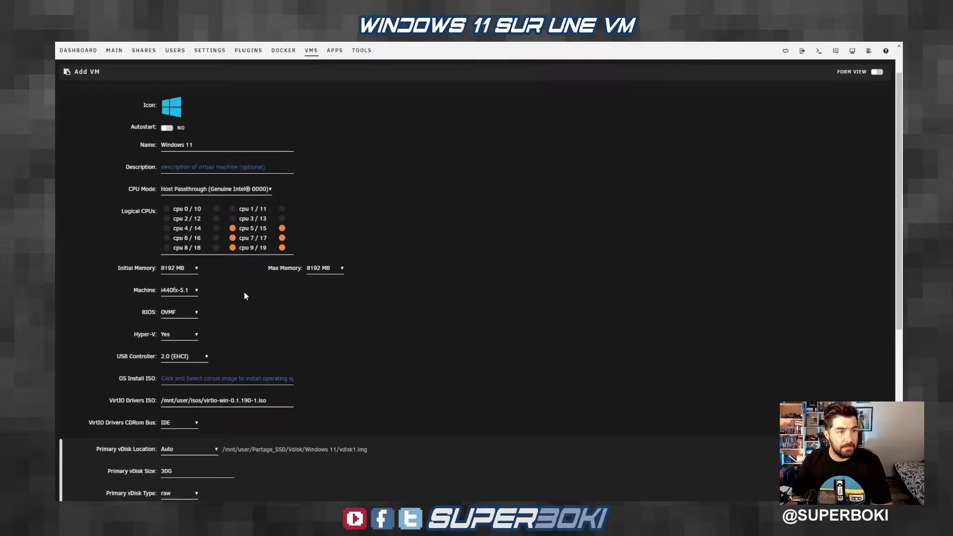
pyautogui.click(193, 291)
pyautogui.scroll(-3, 184, 342)
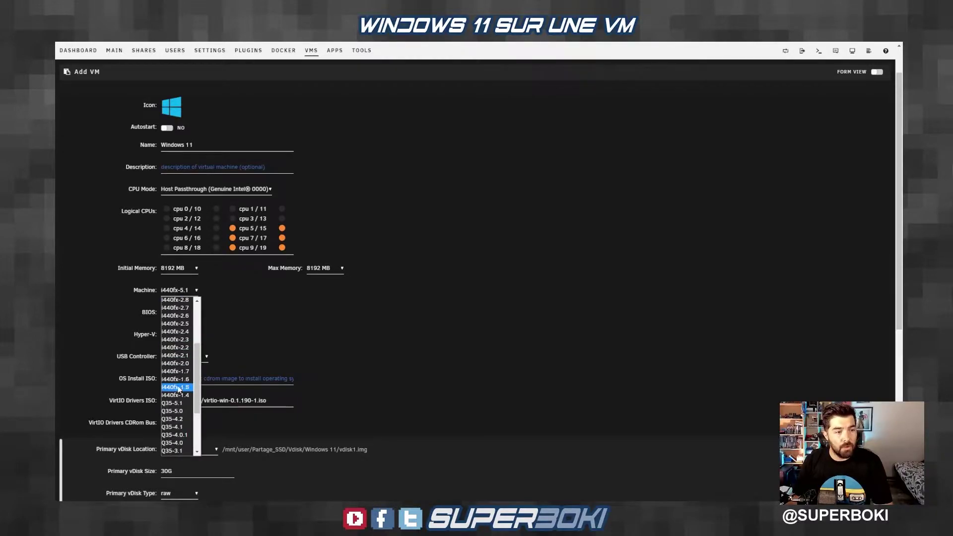
pyautogui.click(180, 403)
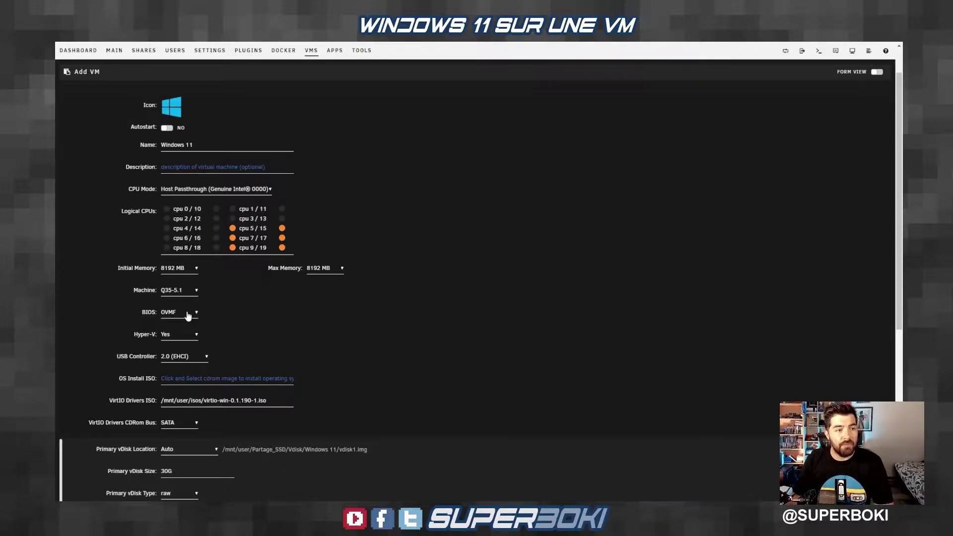
# - Change the virtual machine's icon to Windows_11
pyautogui.scroll(2, 186, 316)
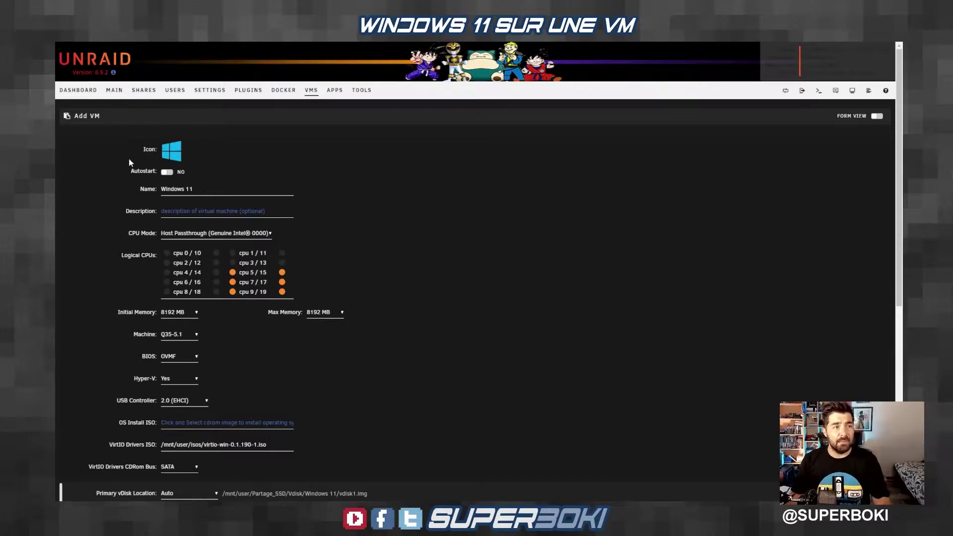
pyautogui.click(171, 152)
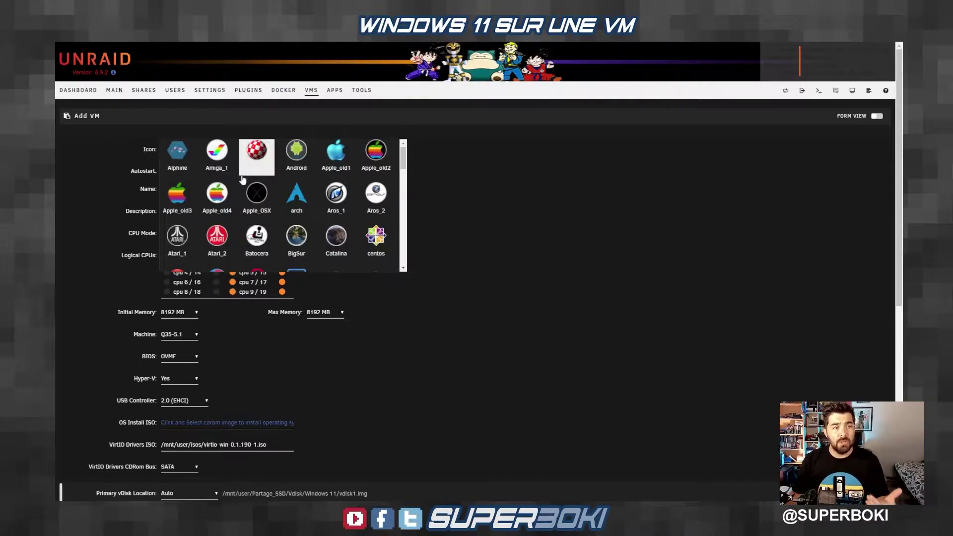
pyautogui.scroll(-1, 242, 177)
pyautogui.scroll(-4, 289, 203)
pyautogui.scroll(-5, 287, 204)
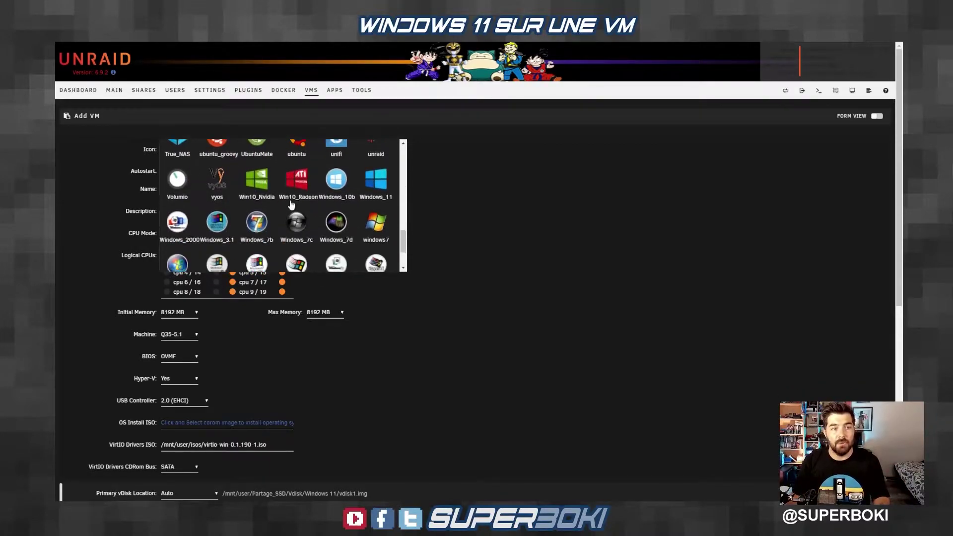
pyautogui.click(370, 193)
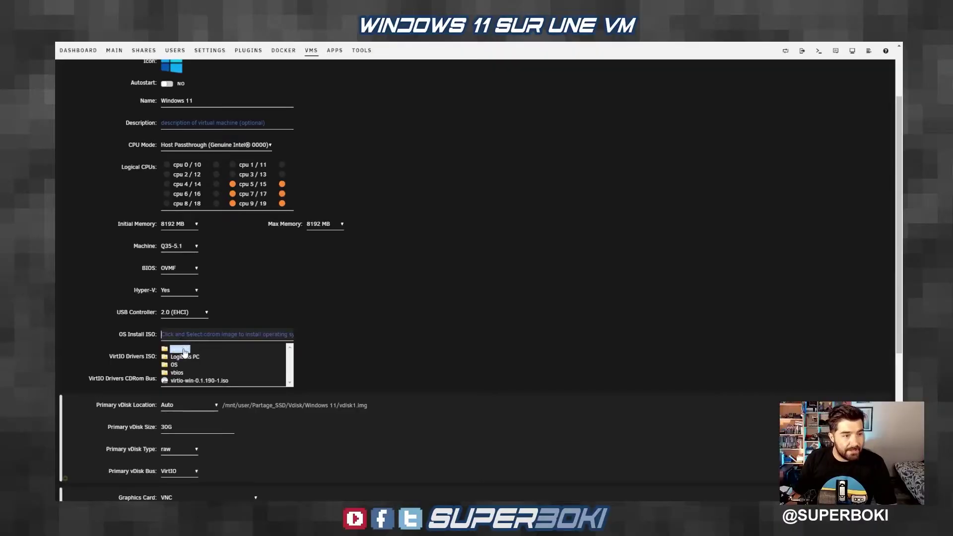
# - Choose Windows11_Insiders.iso from the OS folder as the OS install ISO
pyautogui.click(174, 365)
pyautogui.scroll(-3, 203, 392)
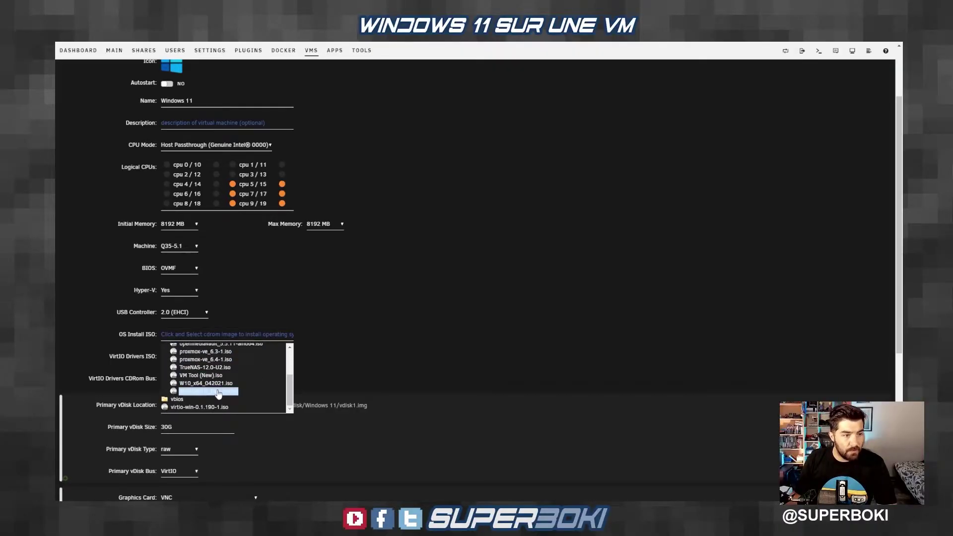
pyautogui.click(203, 394)
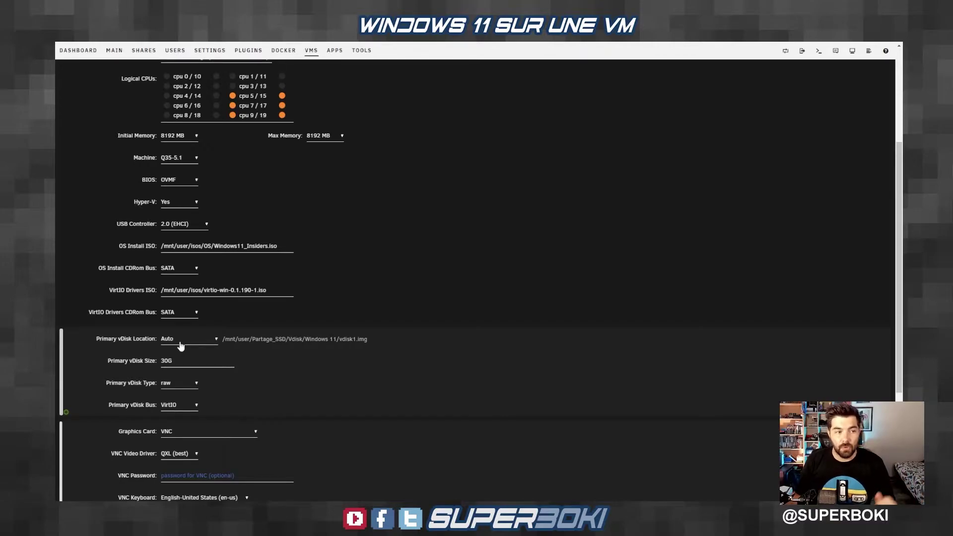
# - Place the primary vDisk on the vm pool and set its size to 40G
pyautogui.click(181, 343)
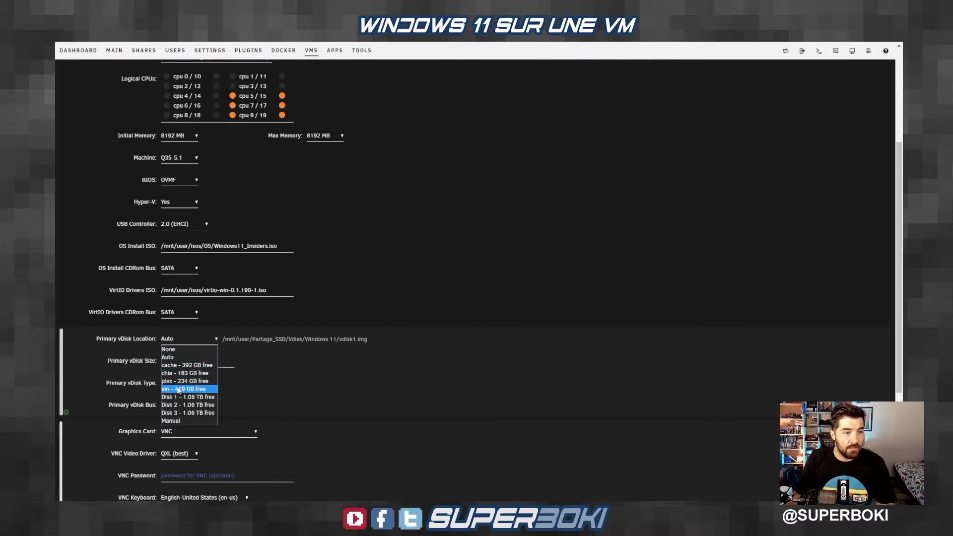
pyautogui.click(173, 390)
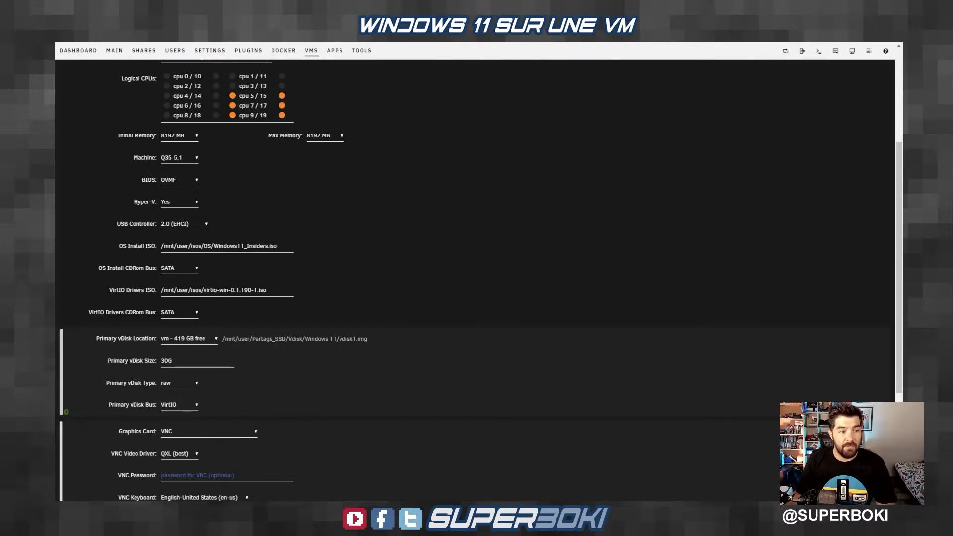
pyautogui.moveTo(168, 361); pyautogui.dragTo(160, 361)
pyautogui.write('40')
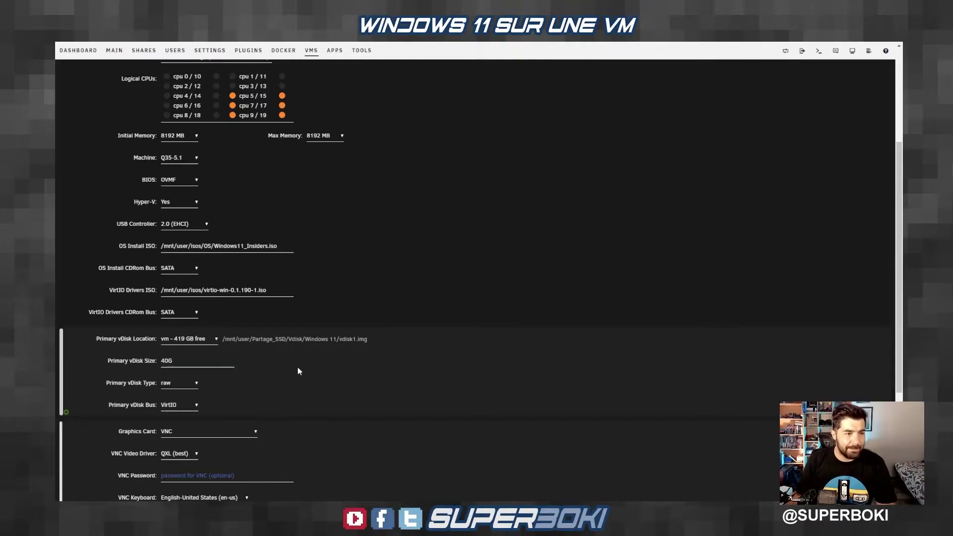
# - Set the VNC keyboard to French (fr) and create the virtual machine with automatic start after creation
pyautogui.scroll(-2, 298, 371)
pyautogui.click(201, 408)
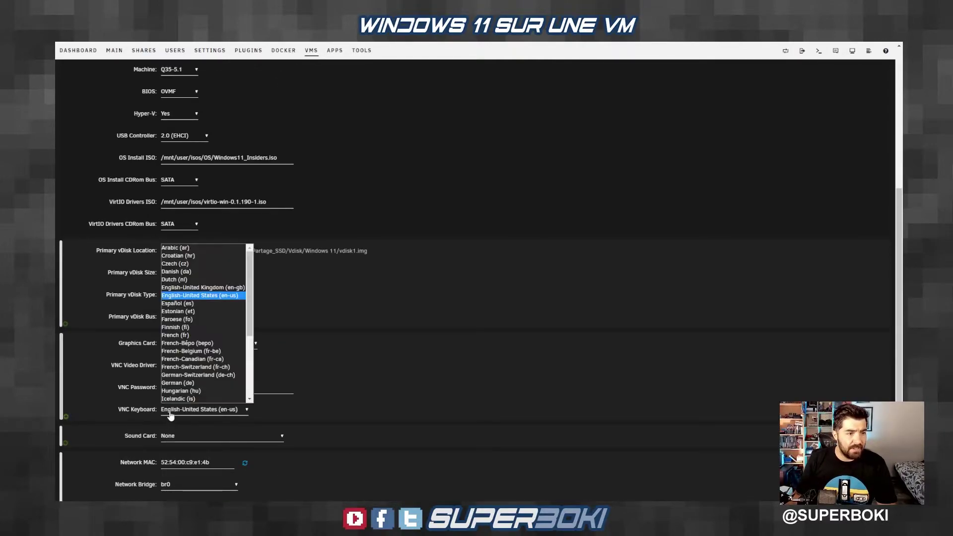
pyautogui.click(192, 335)
pyautogui.scroll(-3, 418, 397)
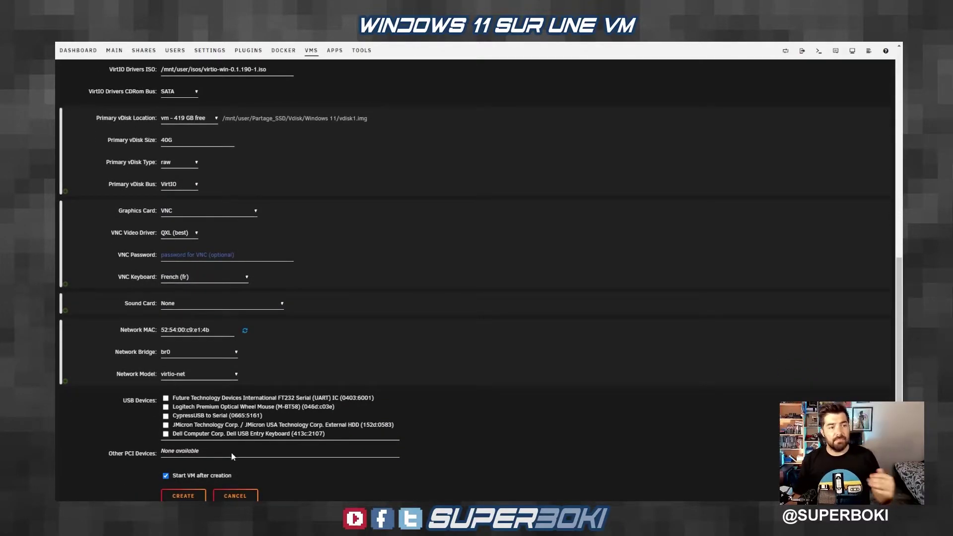
pyautogui.click(192, 493)
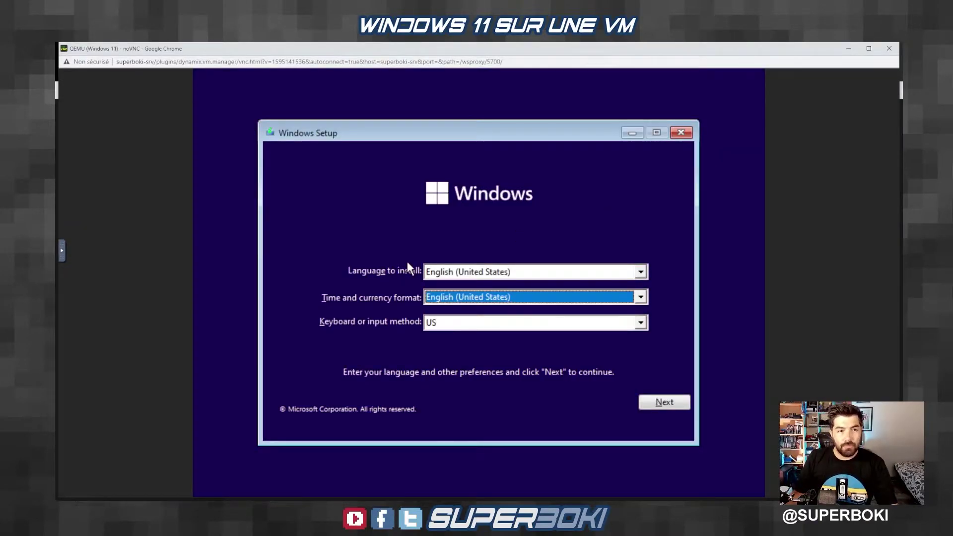
# - In Windows Setup, keep English (United States) as the install language and set the time format to French (France) and the keyboard to French
pyautogui.click(440, 272)
pyautogui.click(440, 272)
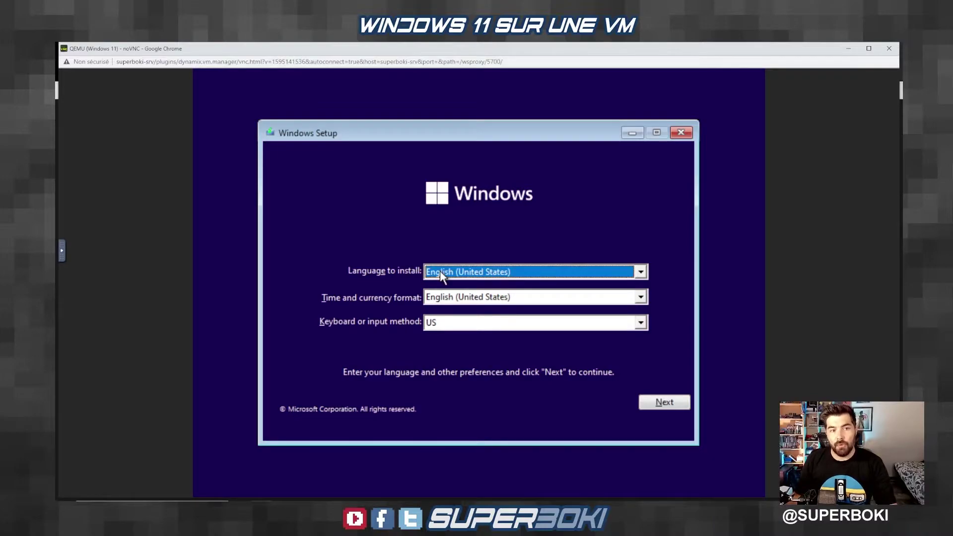
pyautogui.click(436, 297)
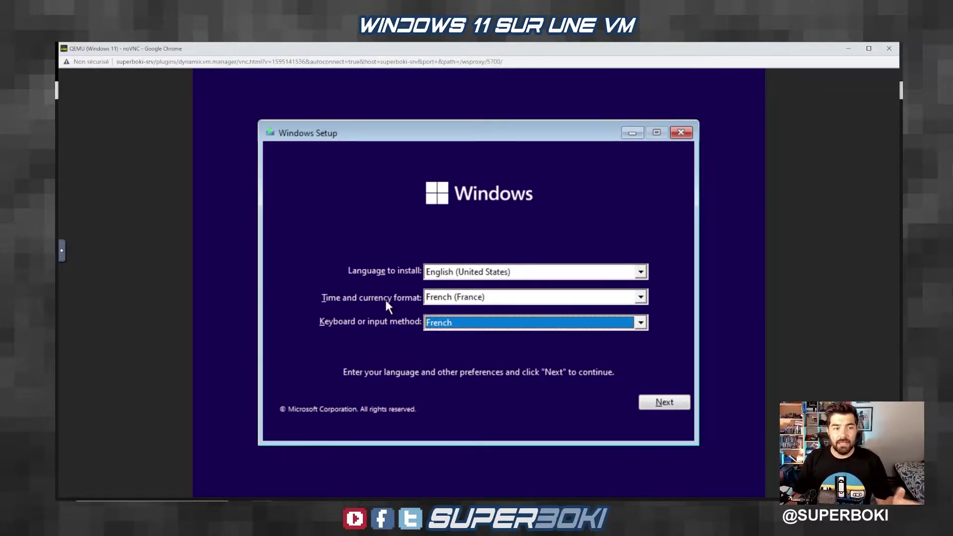
# - Start the Windows installation and load the Red Hat VirtIO SCSI controller driver from the viostor\w10\amd64 folder
pyautogui.click(663, 403)
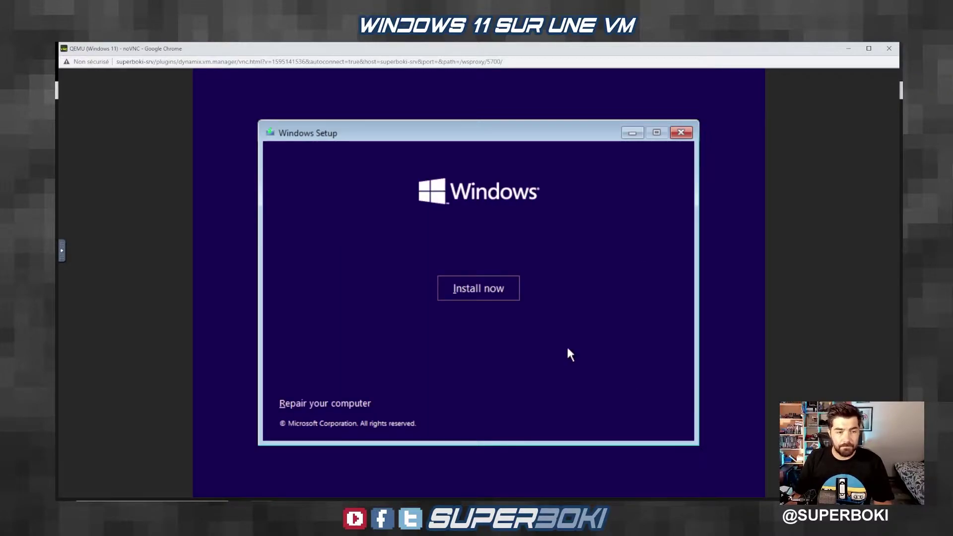
pyautogui.click(488, 289)
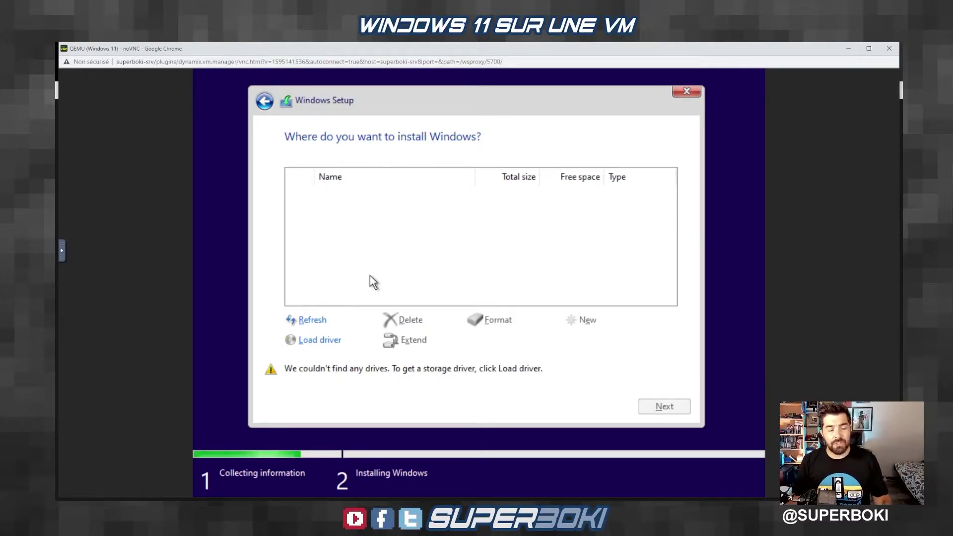
pyautogui.click(320, 339)
pyautogui.click(512, 341)
pyautogui.doubleClick(451, 326)
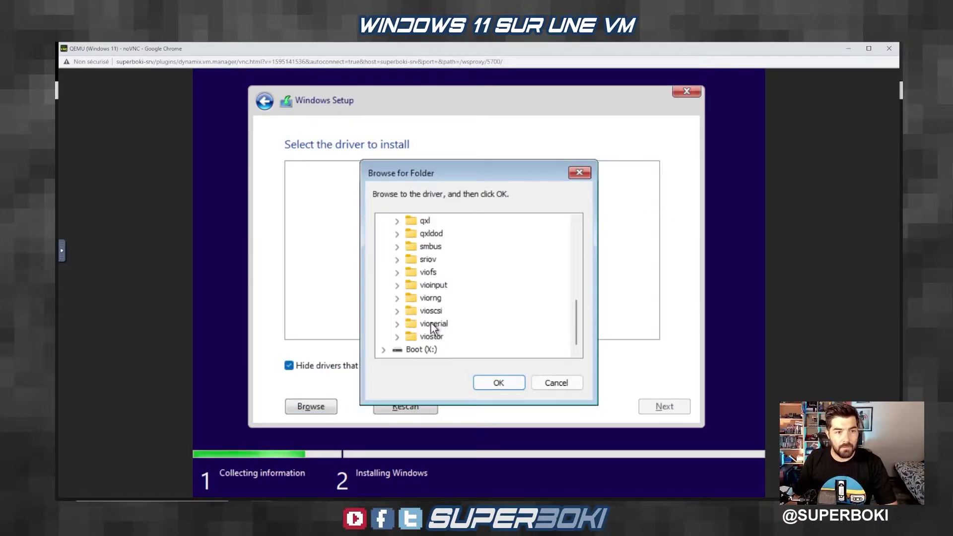
pyautogui.doubleClick(428, 324)
pyautogui.doubleClick(428, 323)
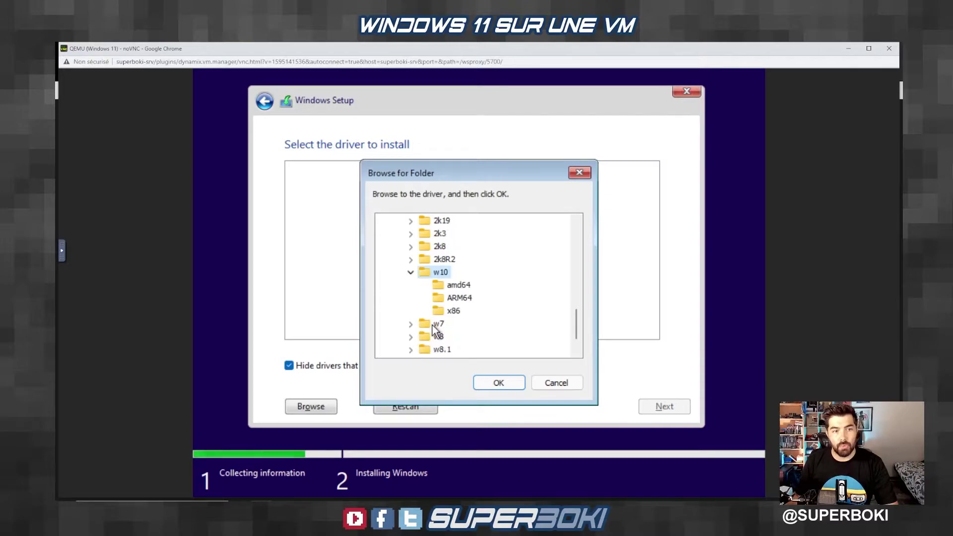
pyautogui.click(458, 286)
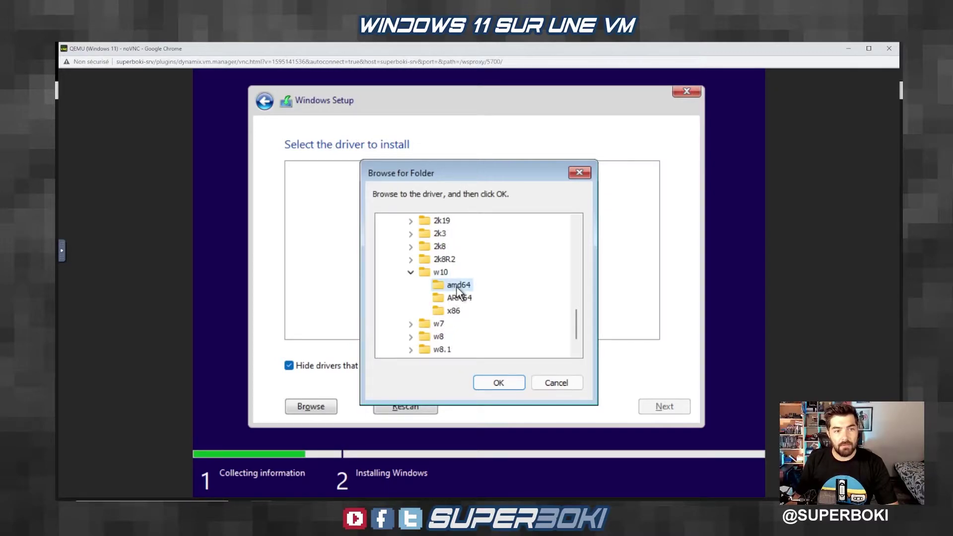
pyautogui.click(496, 383)
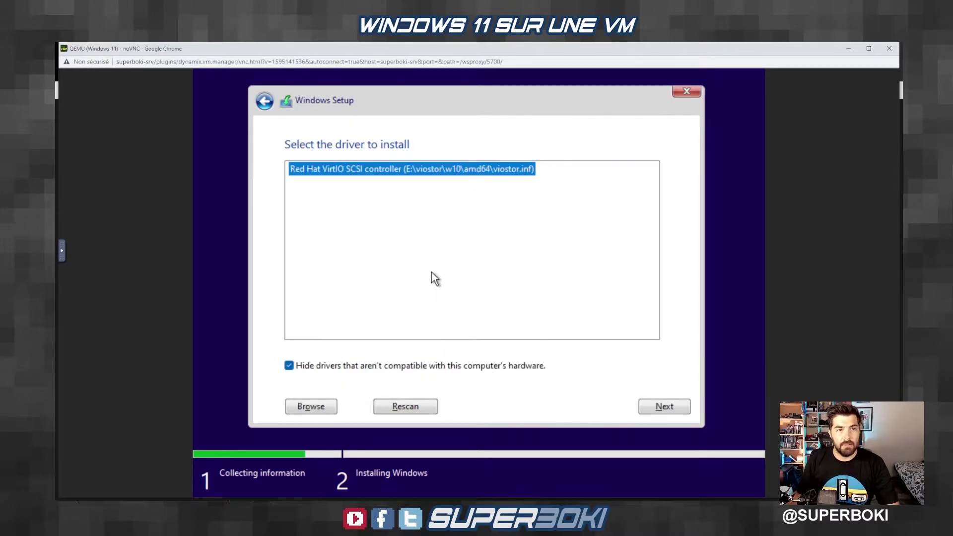
pyautogui.click(656, 406)
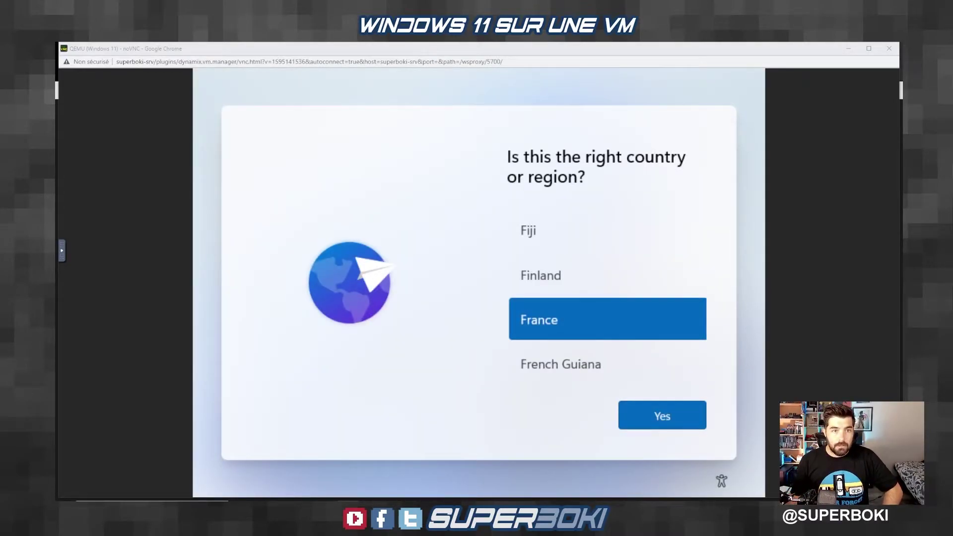
# - Confirm France as the country and continue the device setup without an internet connection
pyautogui.click(669, 412)
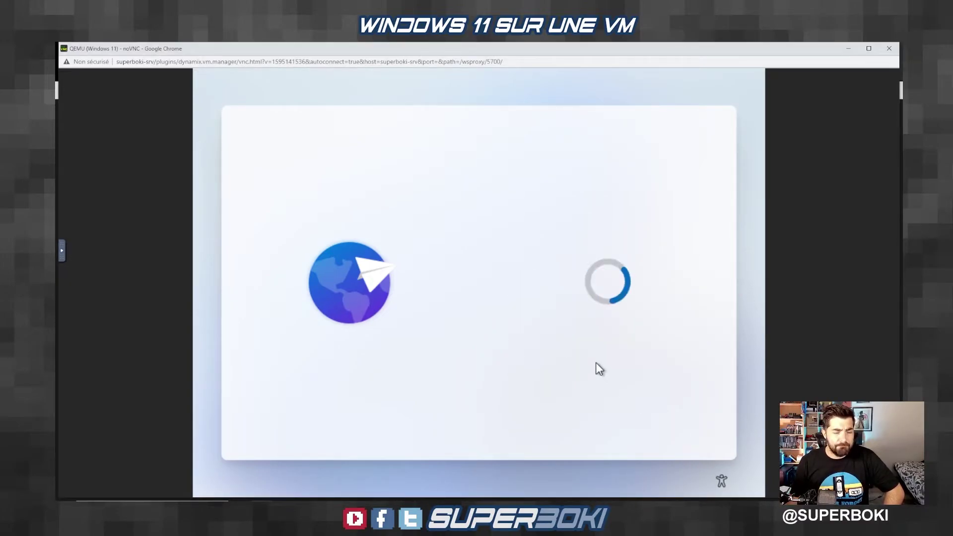
pyautogui.scroll(-5, 579, 310)
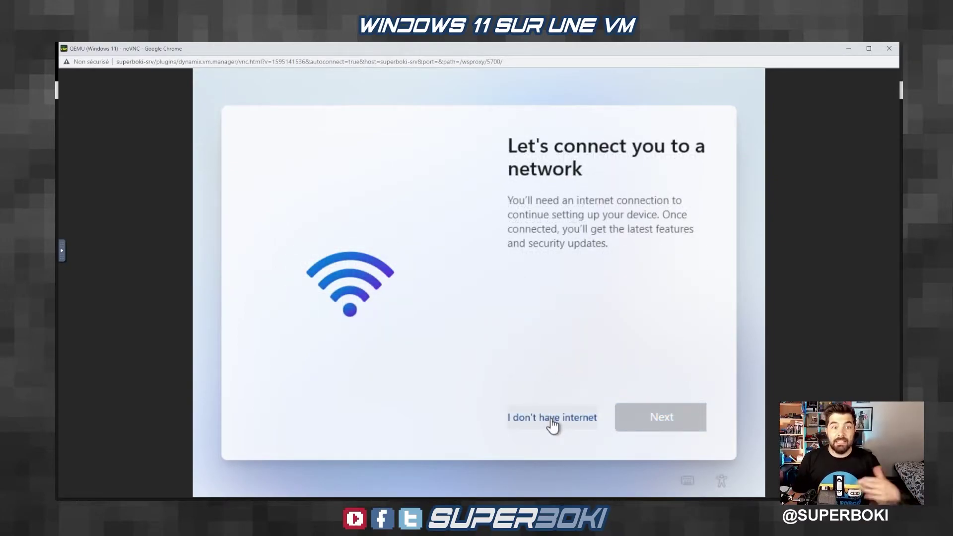
pyautogui.click(552, 420)
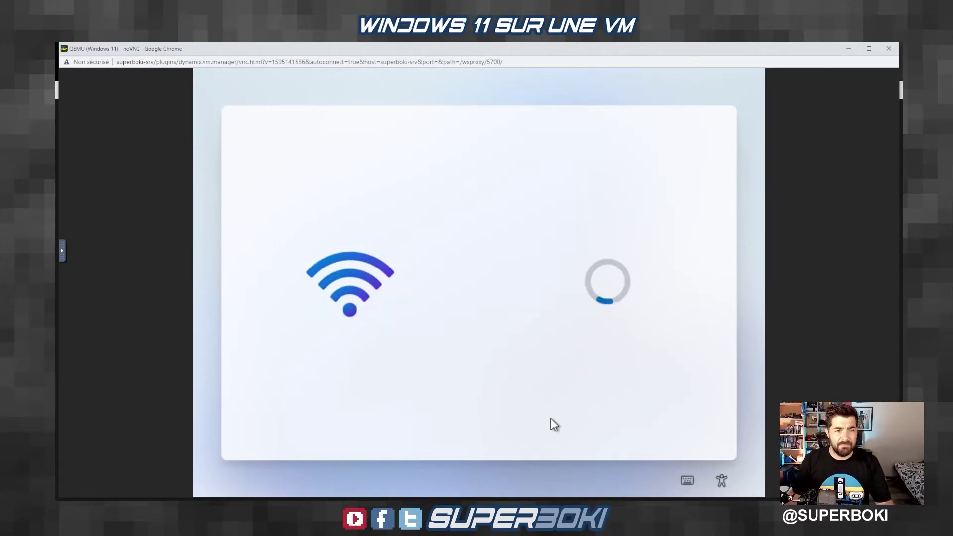
pyautogui.click(558, 411)
# - Enter the local account's user name, choose the first security question and go through the privacy settings
pyautogui.write('superboki')
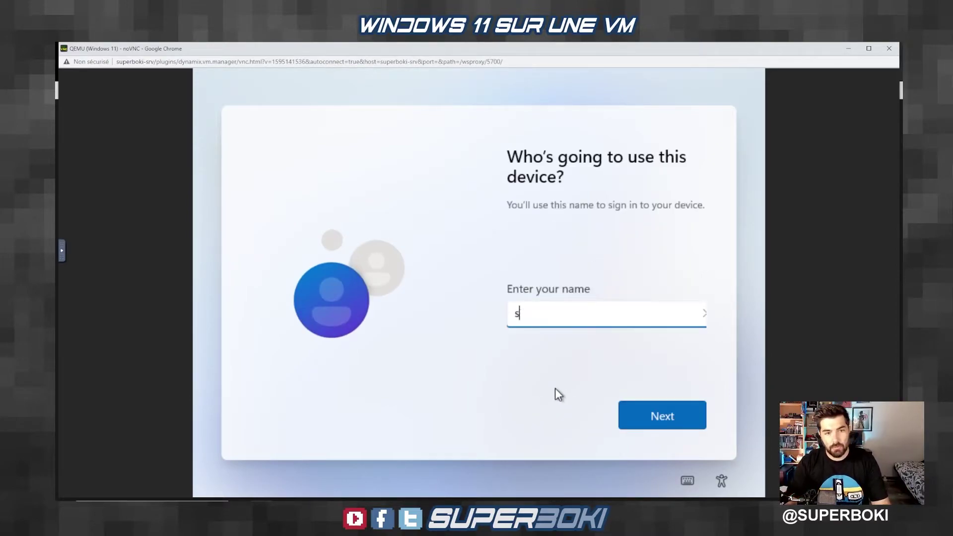
pyautogui.press('Return')
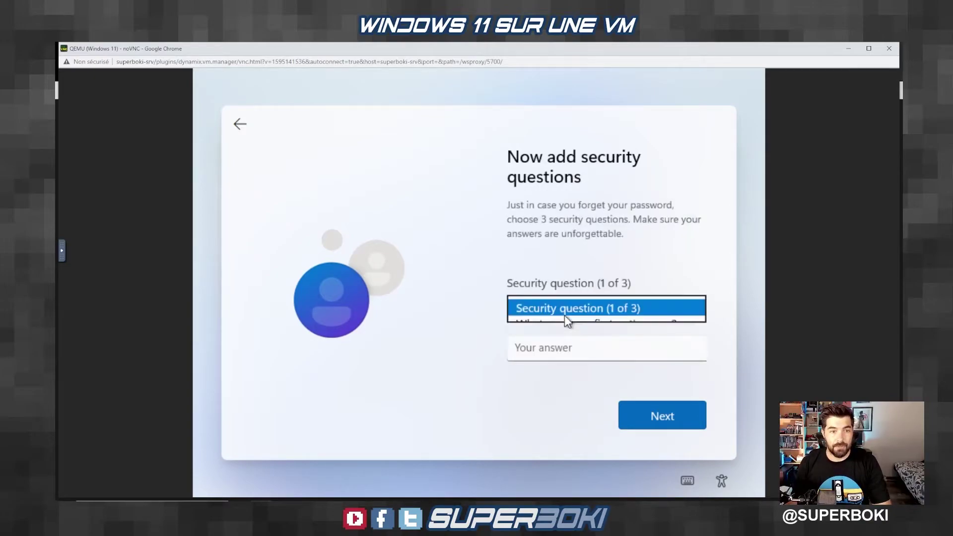
pyautogui.click(565, 314)
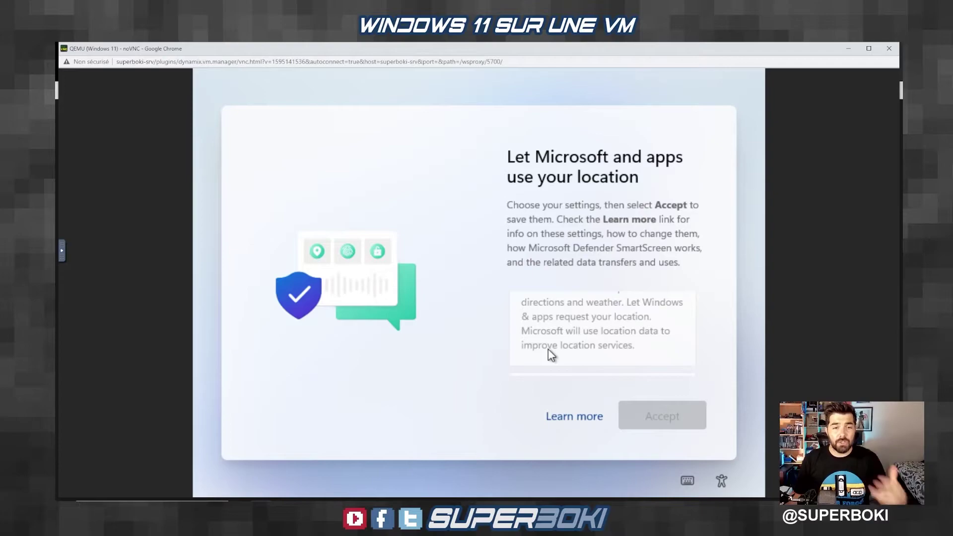
pyautogui.scroll(-4, 548, 349)
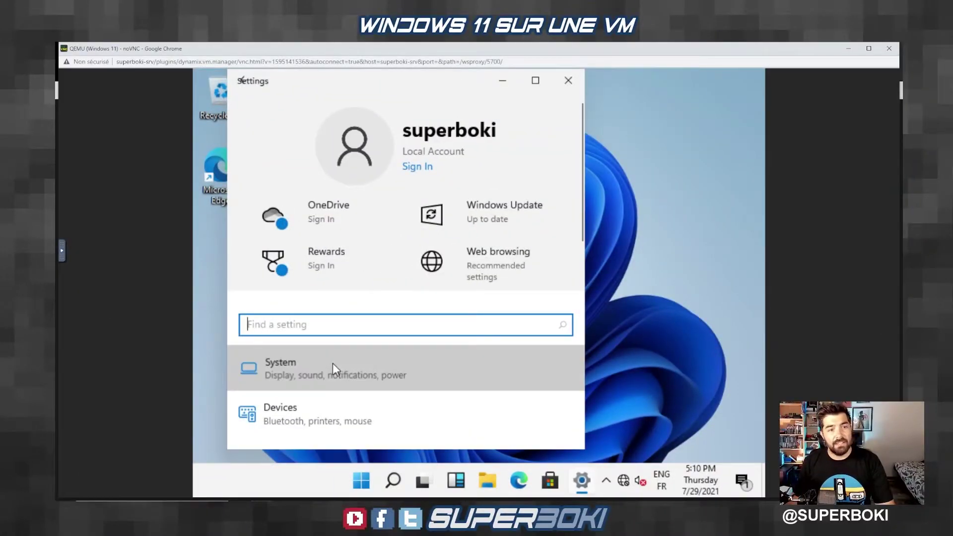
# - Open Device Manager from the system's About settings and expand the monitors and display adapters
pyautogui.click(333, 365)
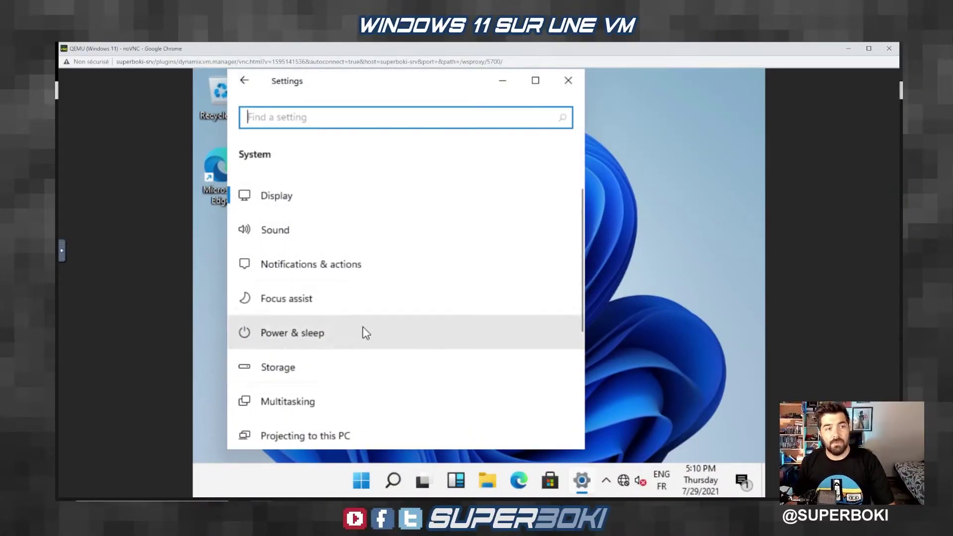
pyautogui.scroll(-5, 370, 319)
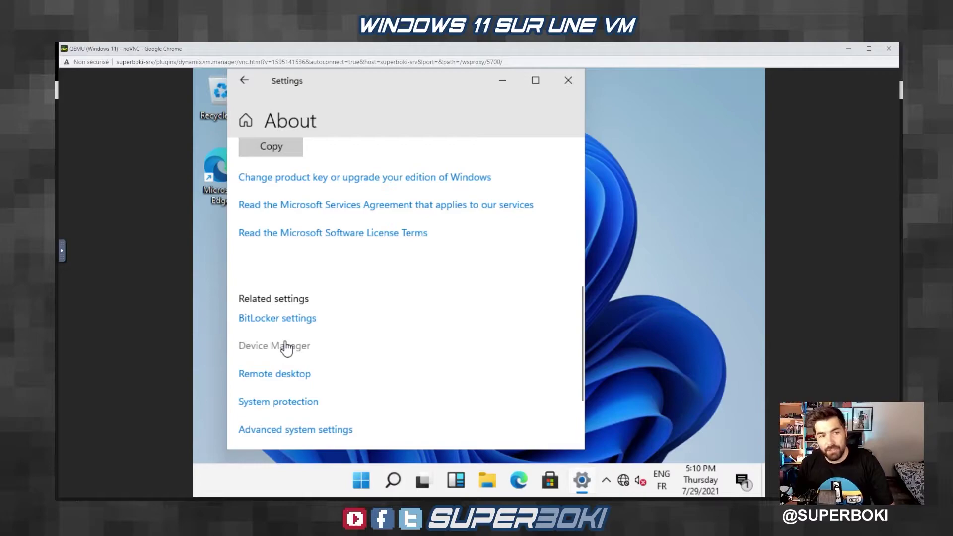
pyautogui.click(287, 346)
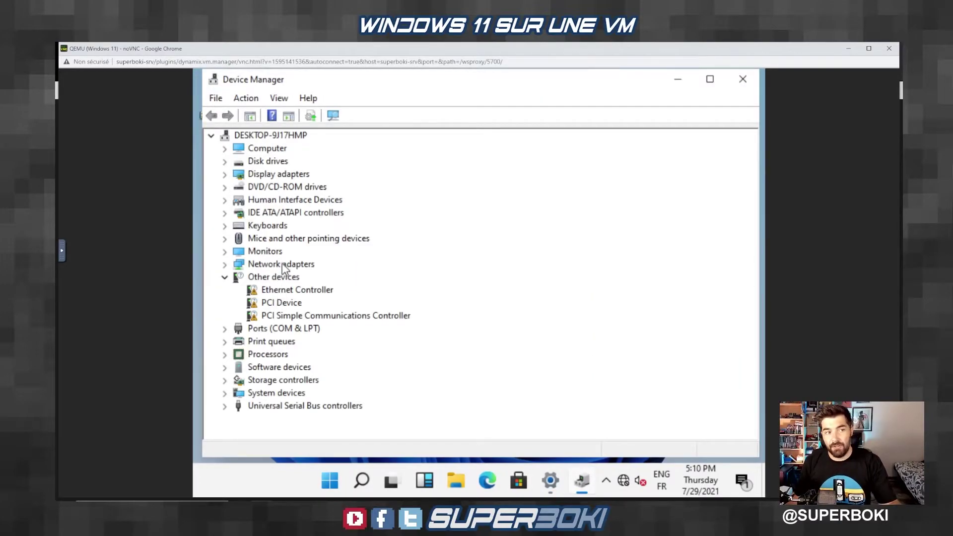
pyautogui.doubleClick(270, 251)
pyautogui.doubleClick(284, 175)
# - Update the basic display adapter's driver from the virtio-win-0.1.190 CD drive (E:), including its subfolders
pyautogui.rightClick(276, 187)
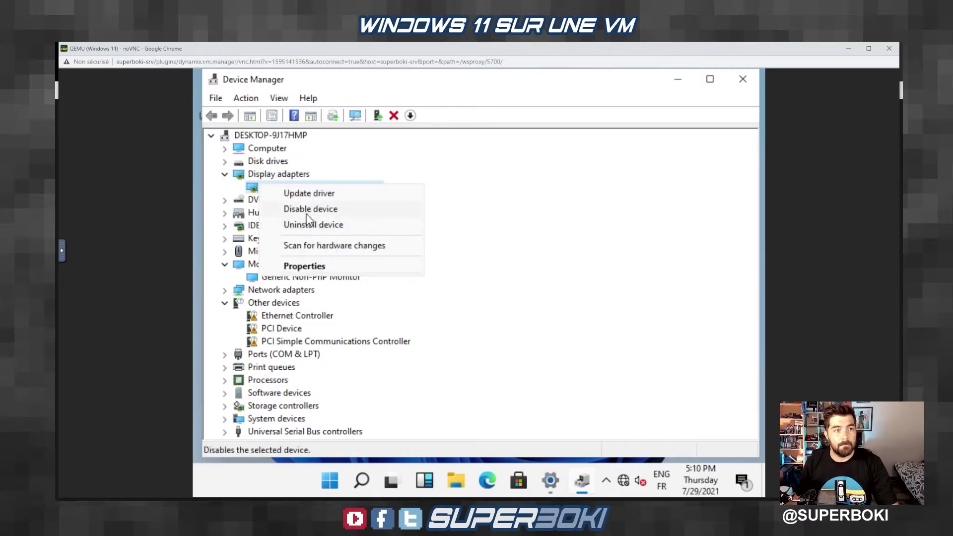
pyautogui.click(303, 195)
pyautogui.click(392, 309)
pyautogui.click(597, 243)
pyautogui.scroll(-3, 472, 278)
pyautogui.click(441, 221)
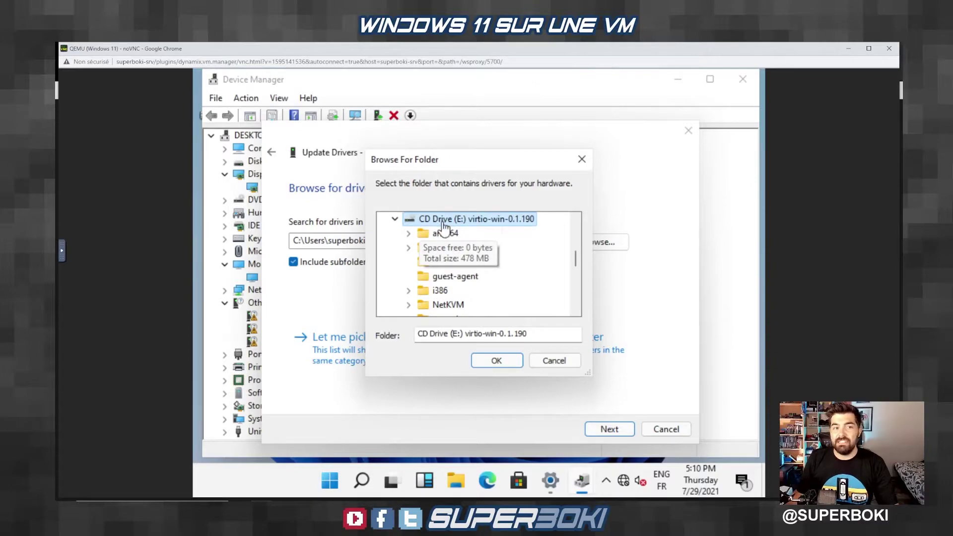
pyautogui.click(497, 361)
pyautogui.click(601, 431)
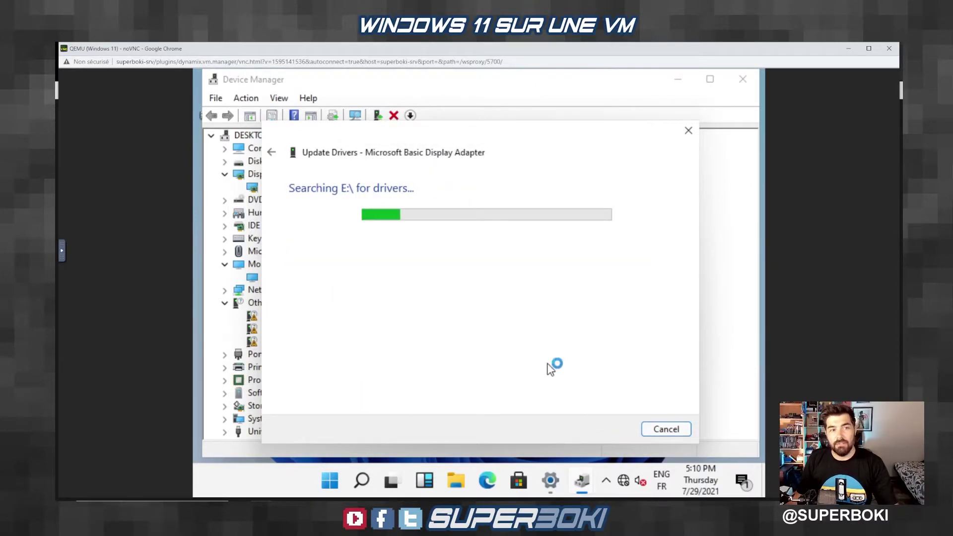
pyautogui.click(531, 269)
pyautogui.click(580, 361)
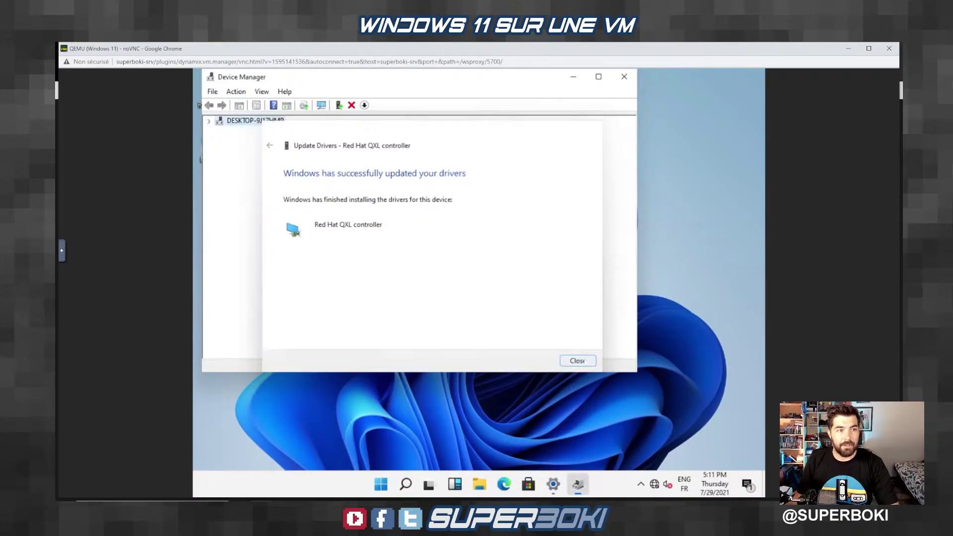
# - Go through the unrecognised devices in Device Manager and start updating the Ethernet Controller's driver
pyautogui.click(276, 261)
pyautogui.click(263, 271)
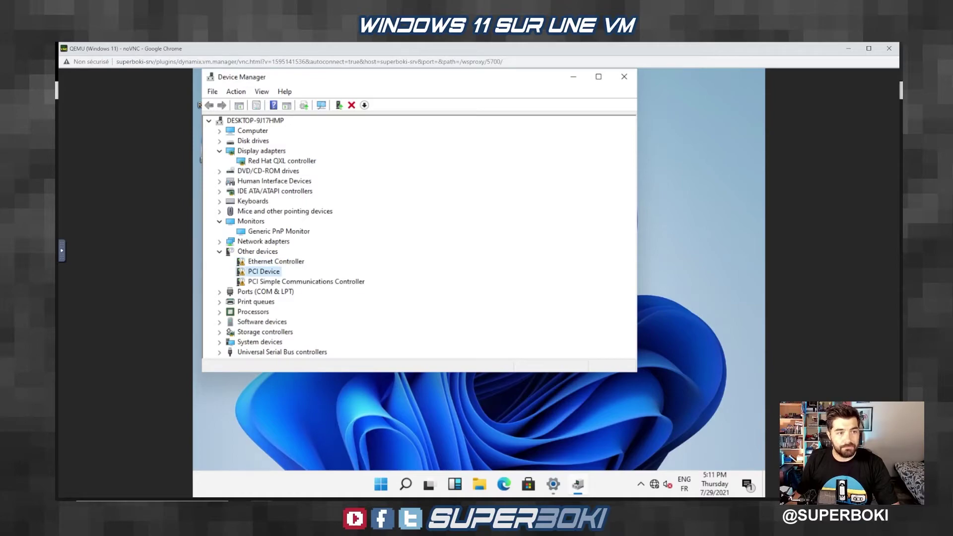
pyautogui.click(305, 282)
pyautogui.click(276, 261)
pyautogui.rightClick(262, 262)
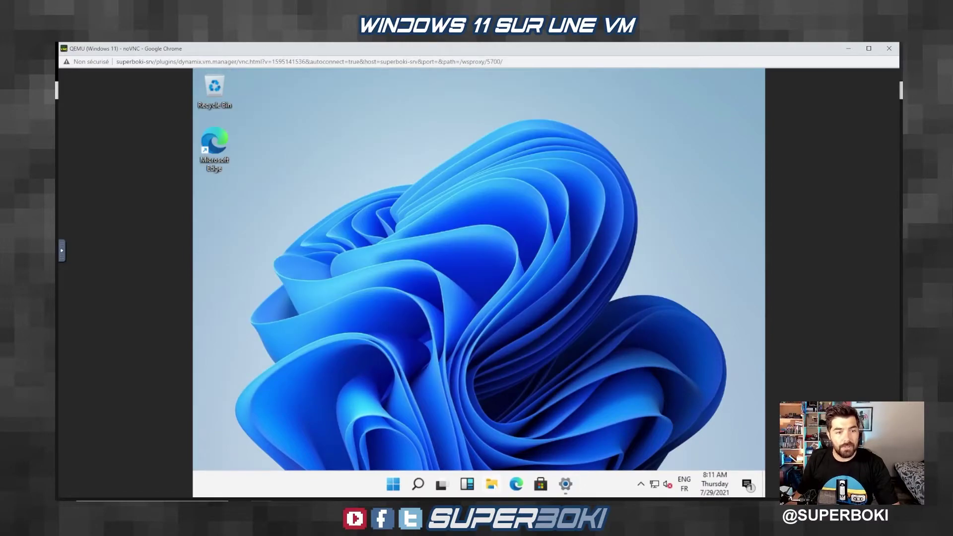
# - Run the qemu-ga-x86_64 installer from the guest-agent folder on the virtio-win CD drive (E:)
pyautogui.click(491, 484)
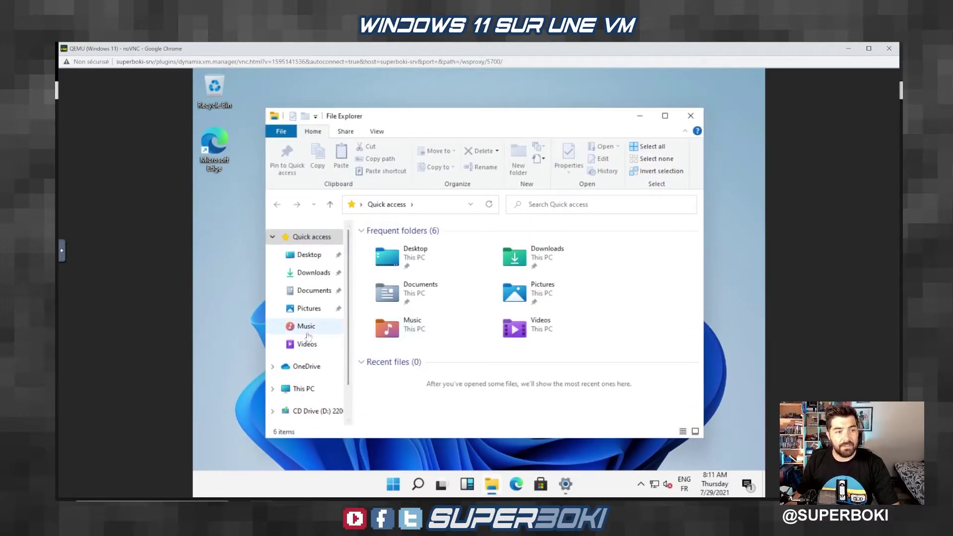
pyautogui.scroll(-1, 312, 336)
pyautogui.click(310, 391)
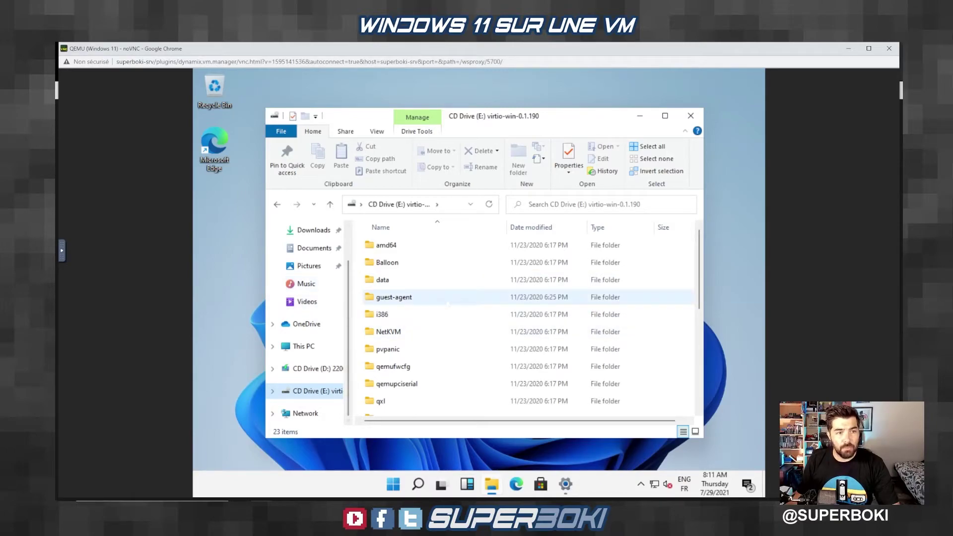
pyautogui.doubleClick(393, 297)
pyautogui.doubleClick(415, 261)
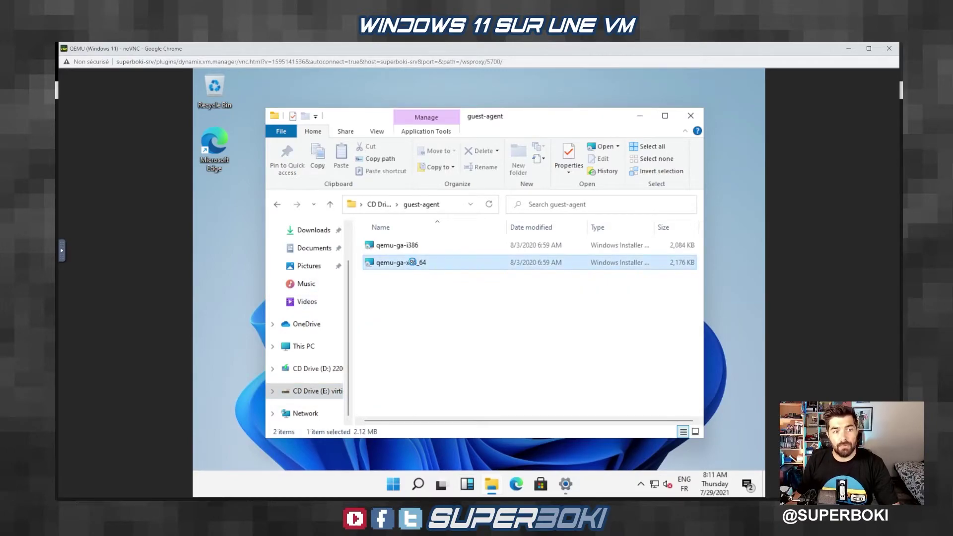
pyautogui.click(421, 356)
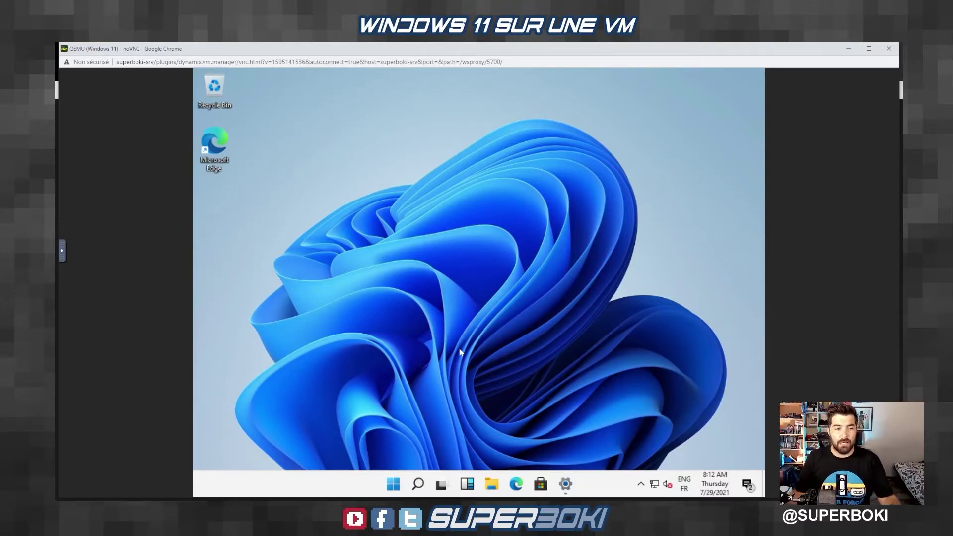
# - In the Power & sleep settings, set both the screen turn-off time and the PC sleep time to Never
pyautogui.press('super')
pyautogui.write('power')
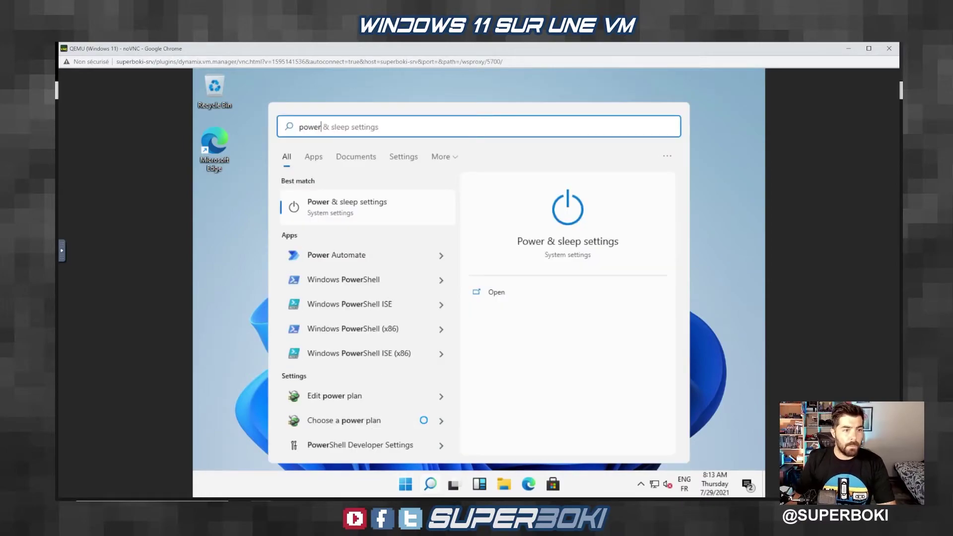
pyautogui.click(367, 207)
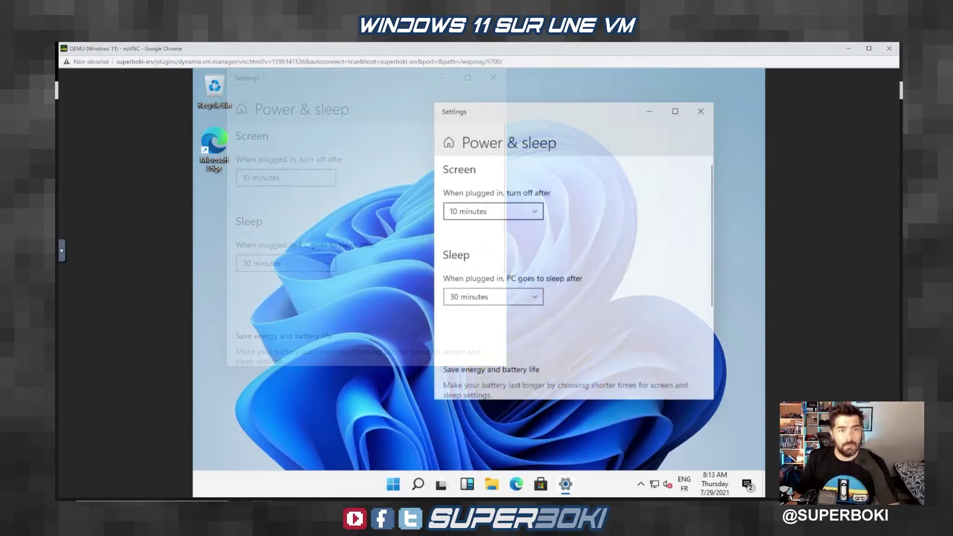
pyautogui.click(471, 211)
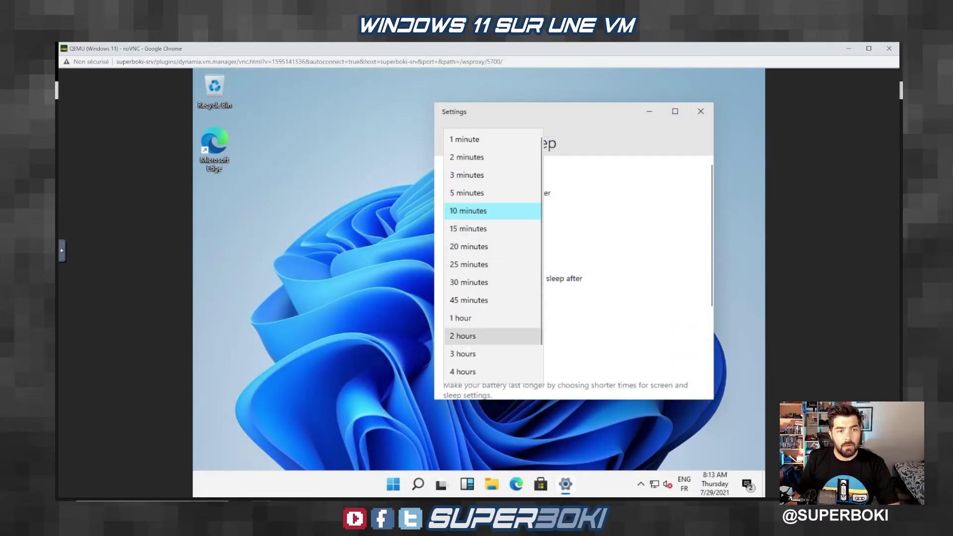
pyautogui.scroll(-1, 471, 335)
pyautogui.click(467, 371)
pyautogui.click(486, 297)
pyautogui.scroll(-1, 476, 347)
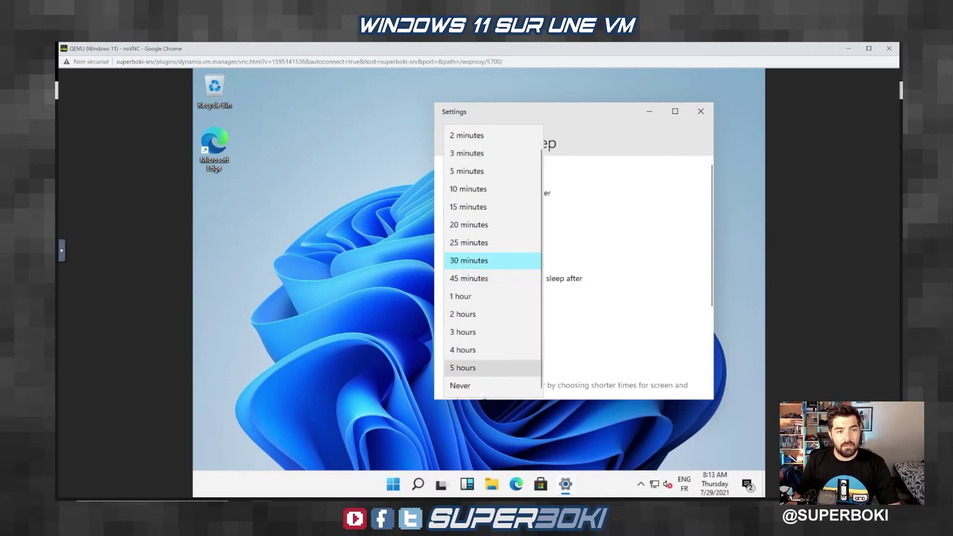
pyautogui.click(479, 385)
# - Open the classic Power Options, reveal the additional plans and select the extra power plan
pyautogui.scroll(-3, 555, 311)
pyautogui.scroll(-1, 554, 312)
pyautogui.click(515, 274)
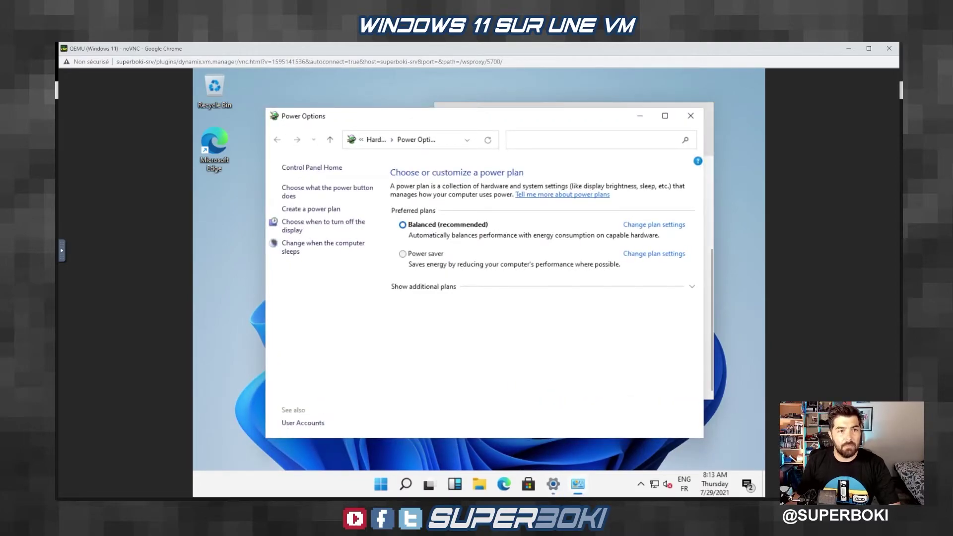
pyautogui.click(413, 288)
pyautogui.click(402, 302)
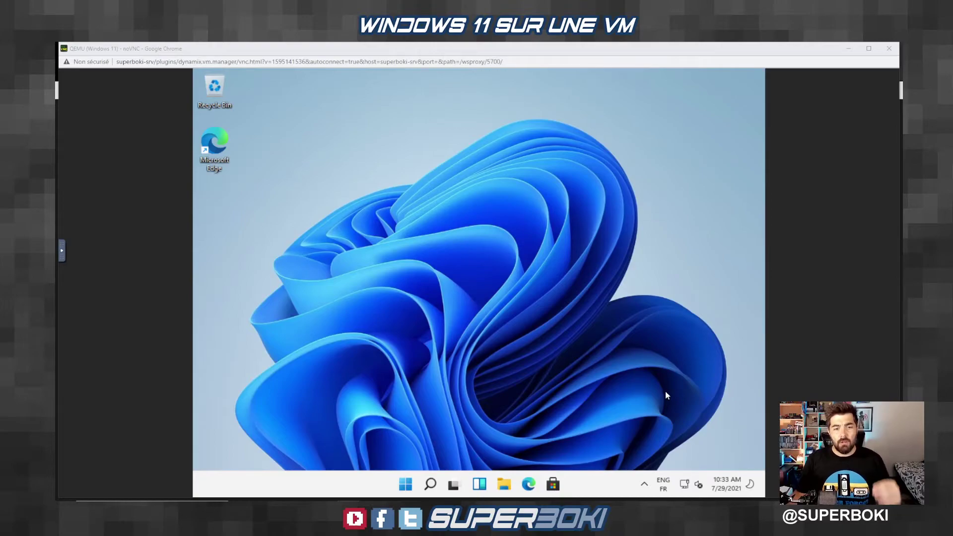
# - Add Français (France) as a preferred language with all optional features, set it as the Windows display language and install it
pyautogui.click(663, 484)
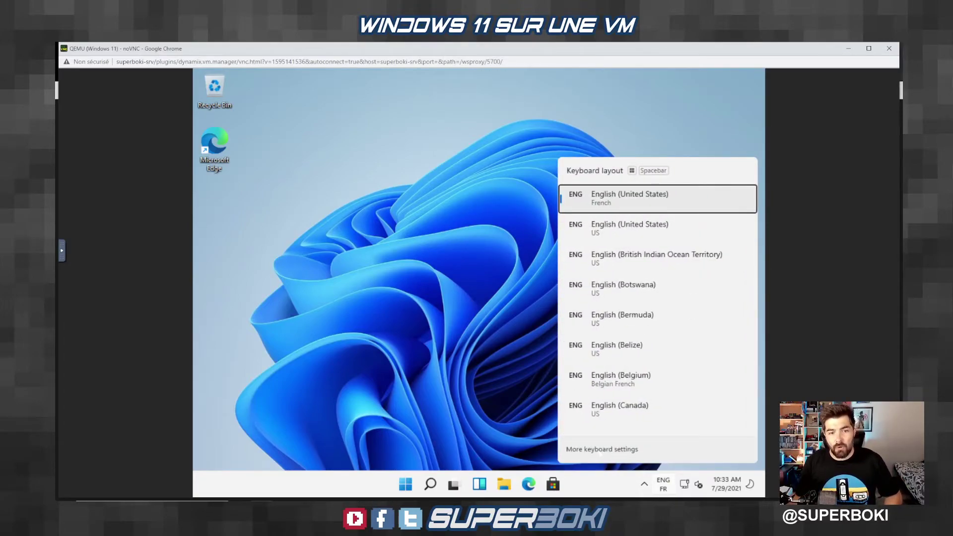
pyautogui.click(601, 449)
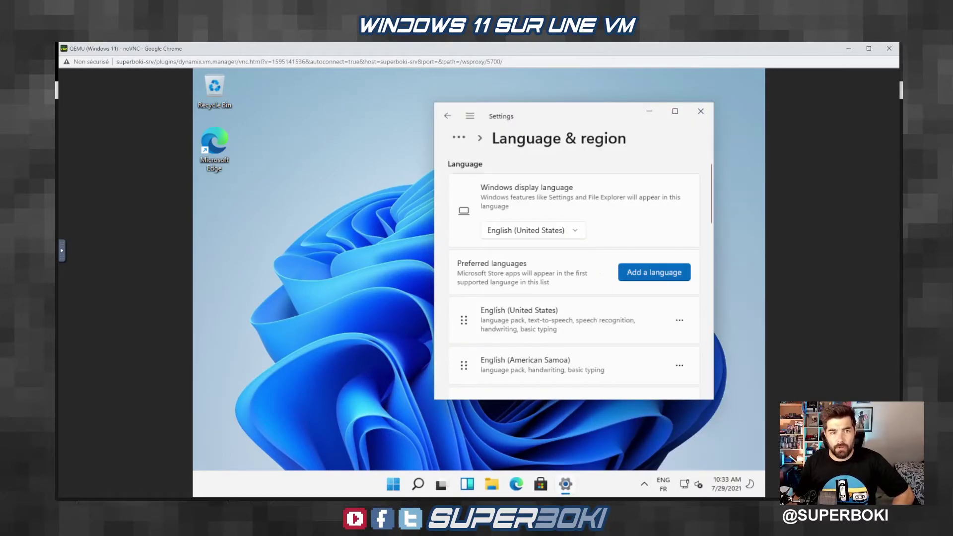
pyautogui.click(655, 272)
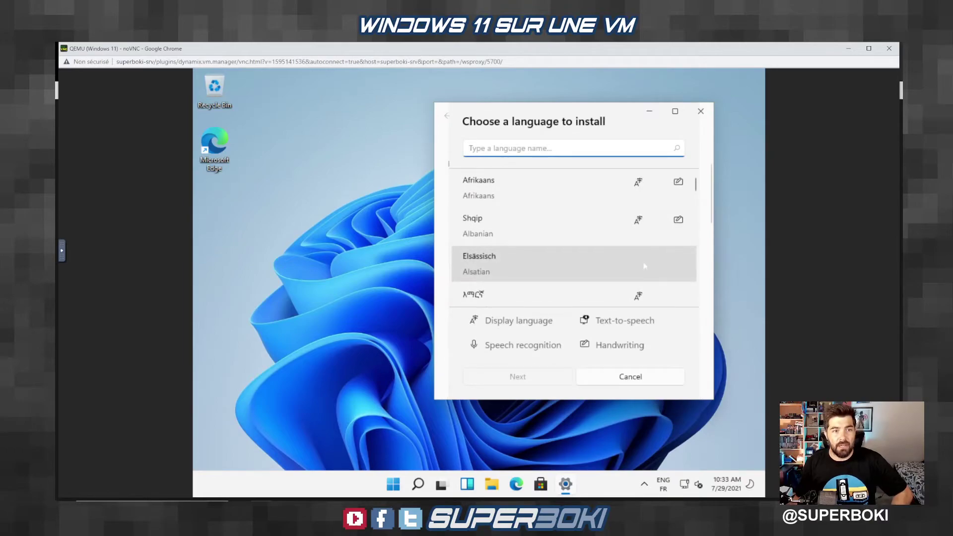
pyautogui.write('fr')
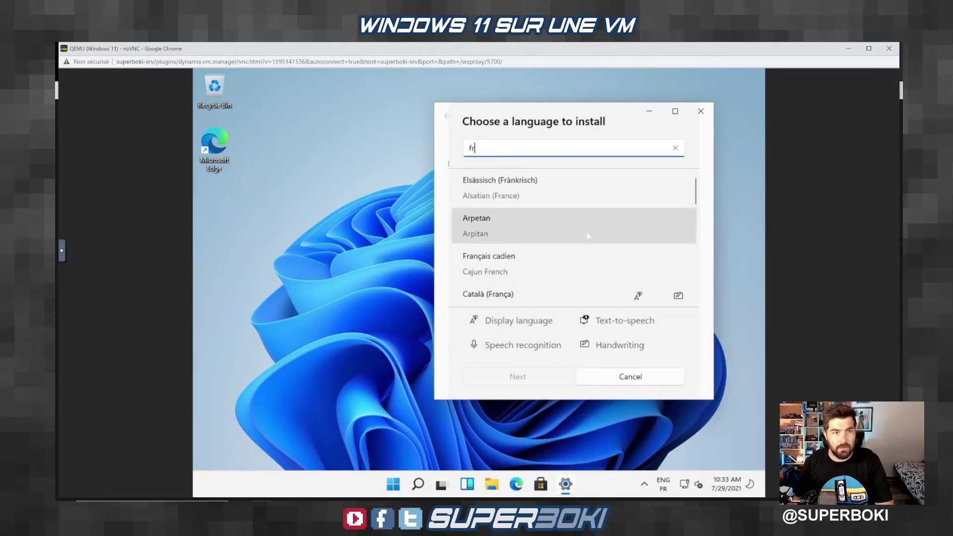
pyautogui.write('ancais')
pyautogui.scroll(-2, 581, 232)
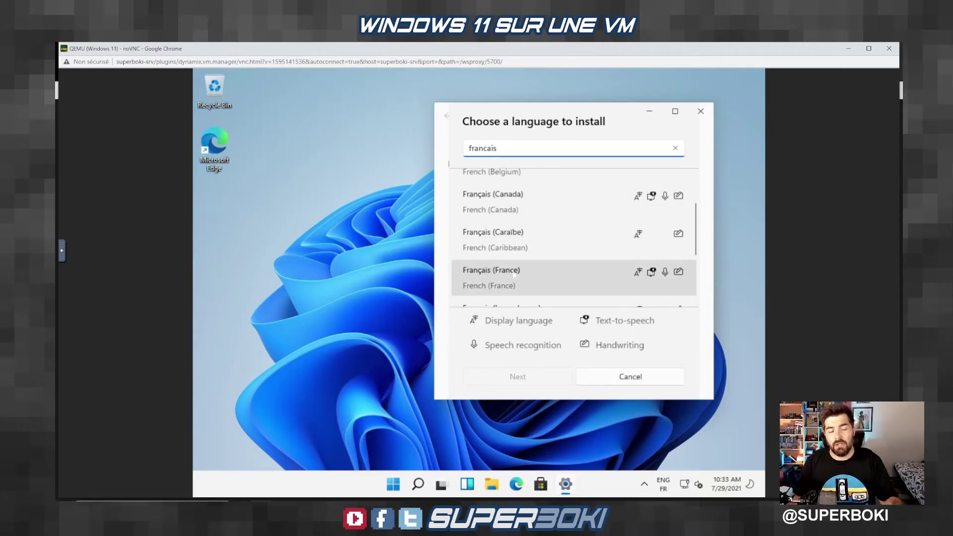
pyautogui.click(513, 275)
pyautogui.click(518, 376)
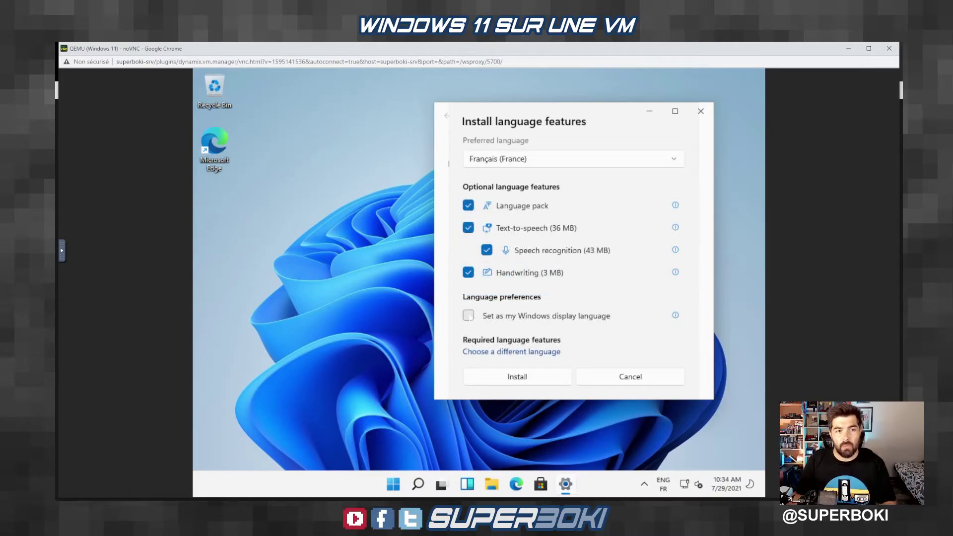
pyautogui.click(468, 315)
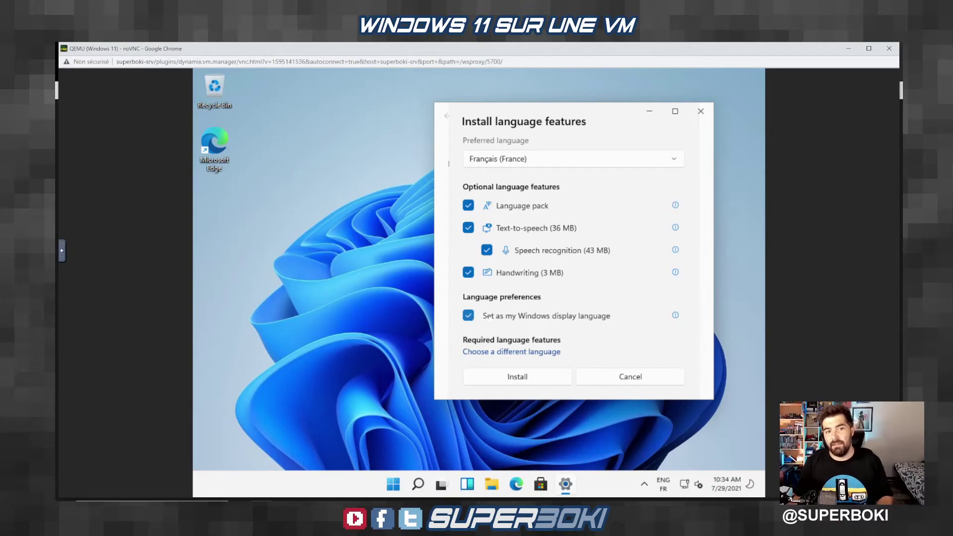
pyautogui.click(518, 376)
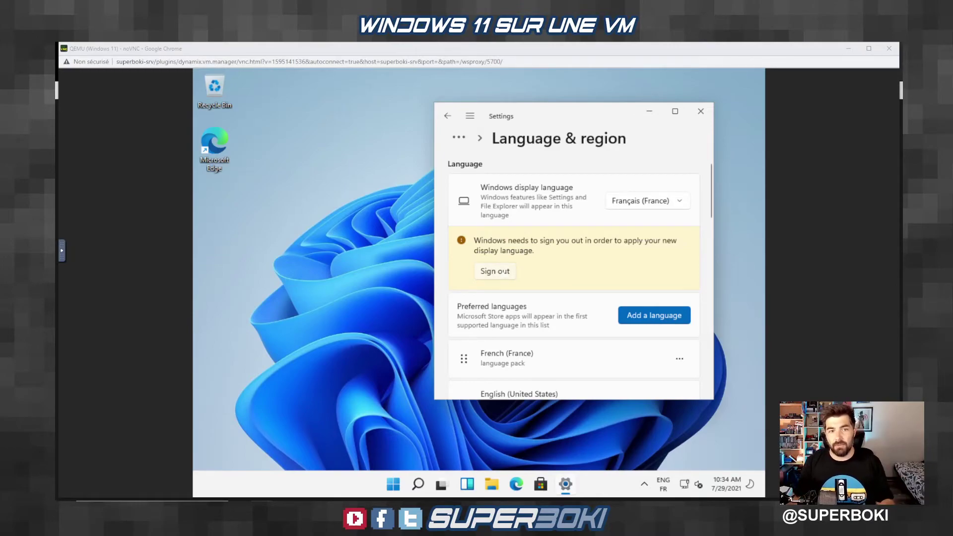
# - Sign out of Windows to apply the new display language and sign back in with the account password
pyautogui.click(495, 271)
pyautogui.write('••••')
pyautogui.press('Return')
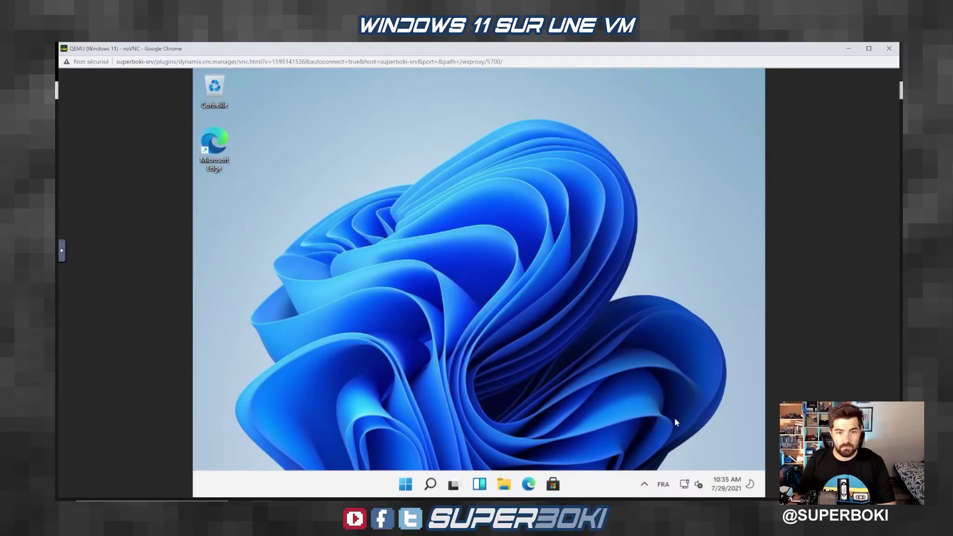
# - Check the available keyboard layouts, open the additional keyboard settings and close the Settings window
pyautogui.click(664, 484)
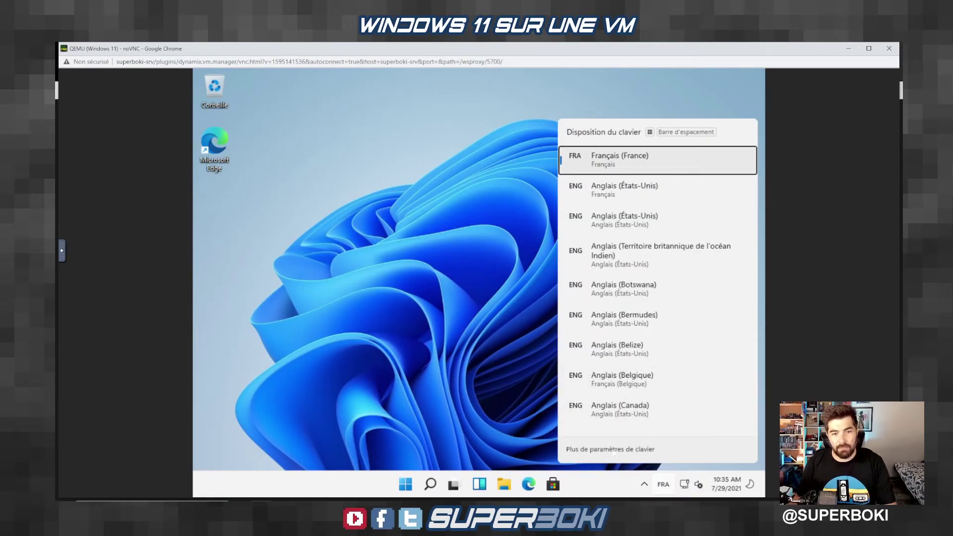
pyautogui.click(614, 449)
pyautogui.press('super+space')
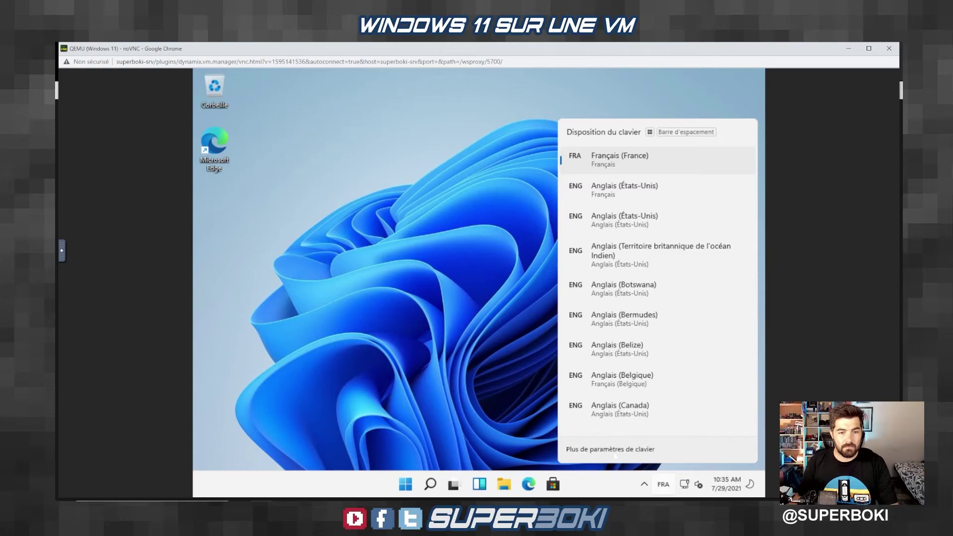
pyautogui.click(595, 449)
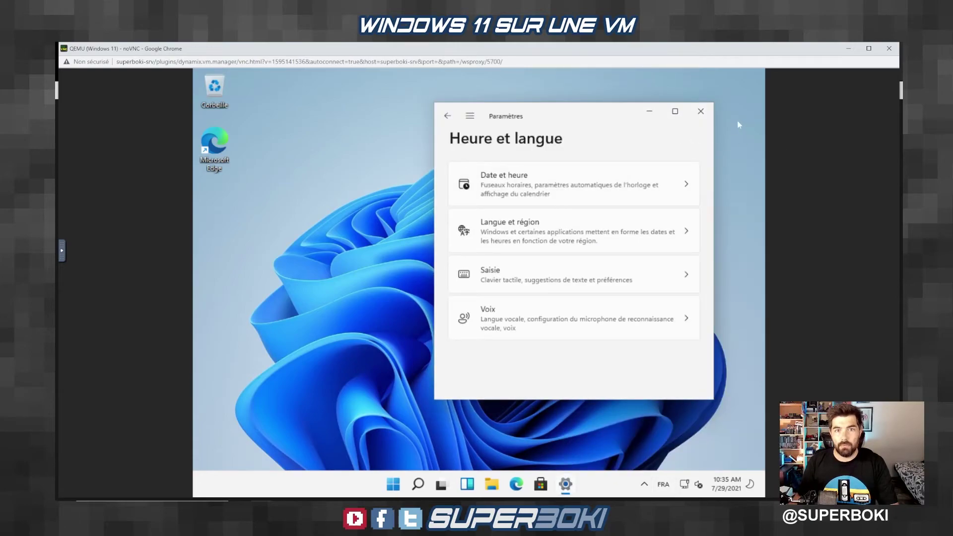
pyautogui.click(701, 112)
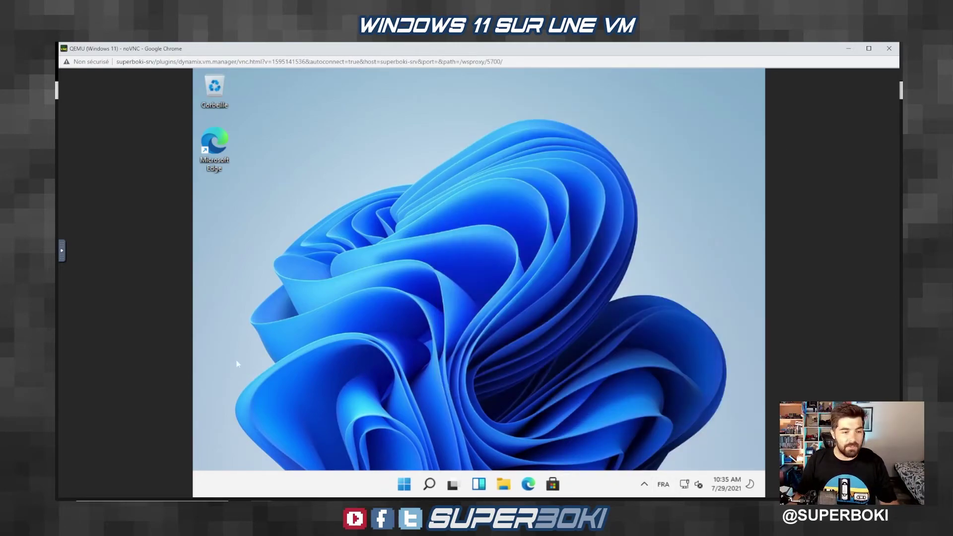
# - Open the Windows Start menu
pyautogui.click(406, 484)
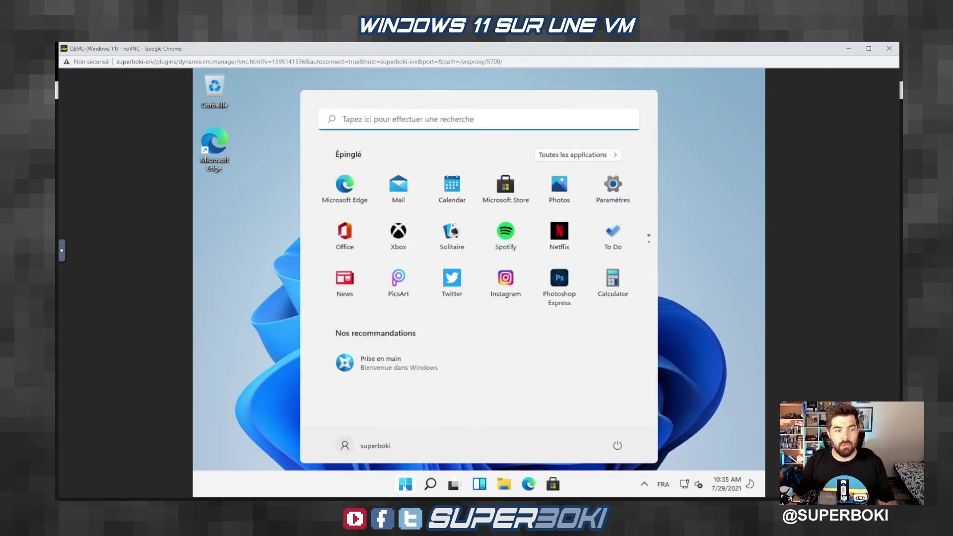